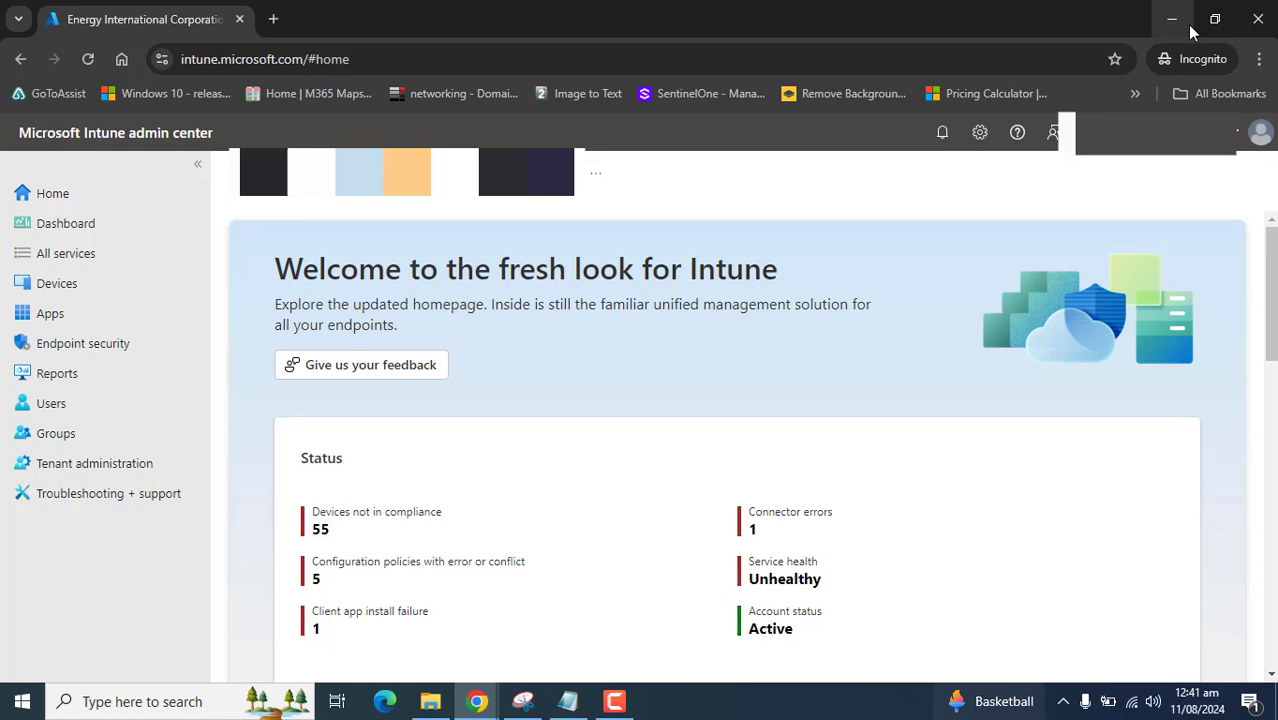
# - Open intune.microsoft.com in a new browser tab and close the previous Intune tab
pyautogui.click(273, 20)
pyautogui.write('intunr')
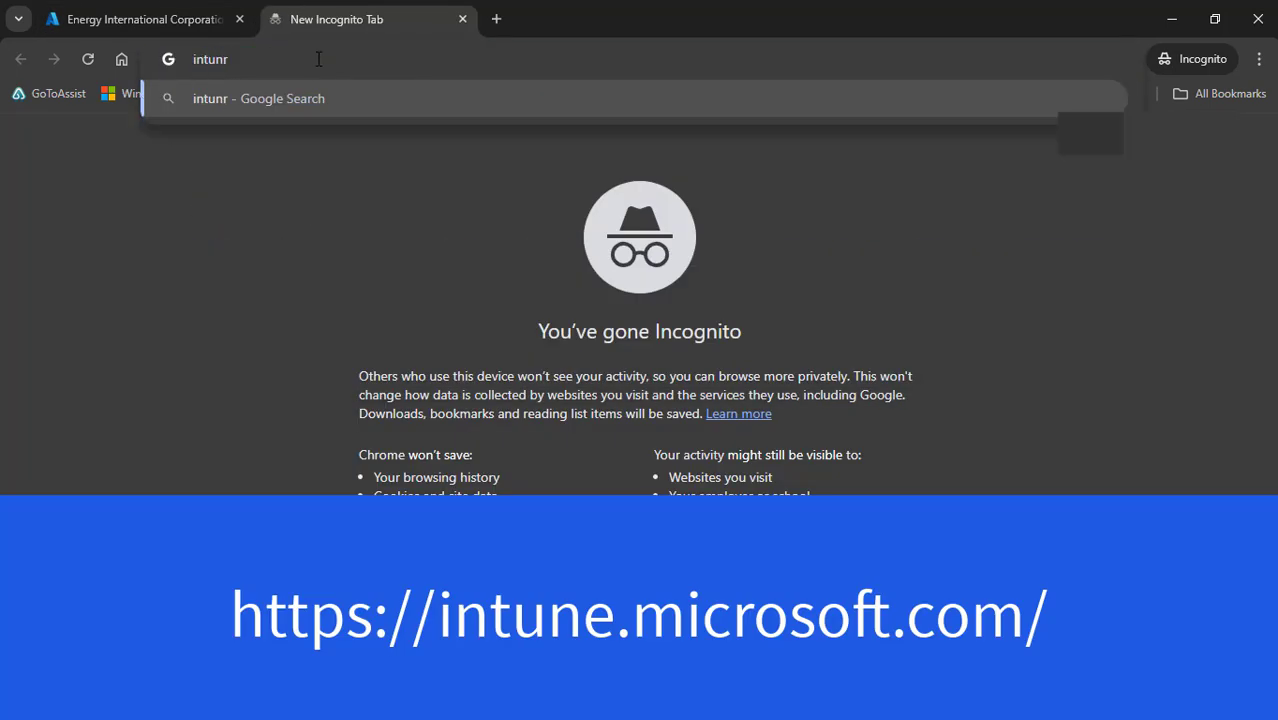
pyautogui.press('BackSpace')
pyautogui.write('e')
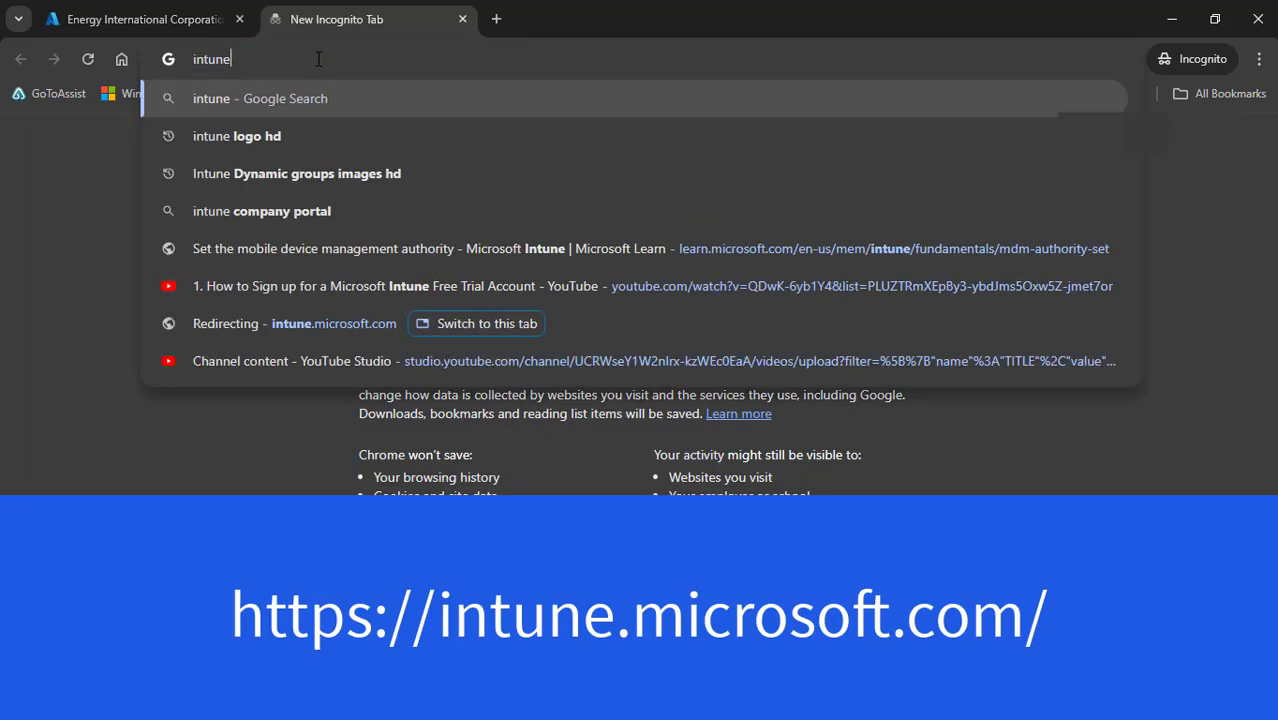
pyautogui.write('.mic')
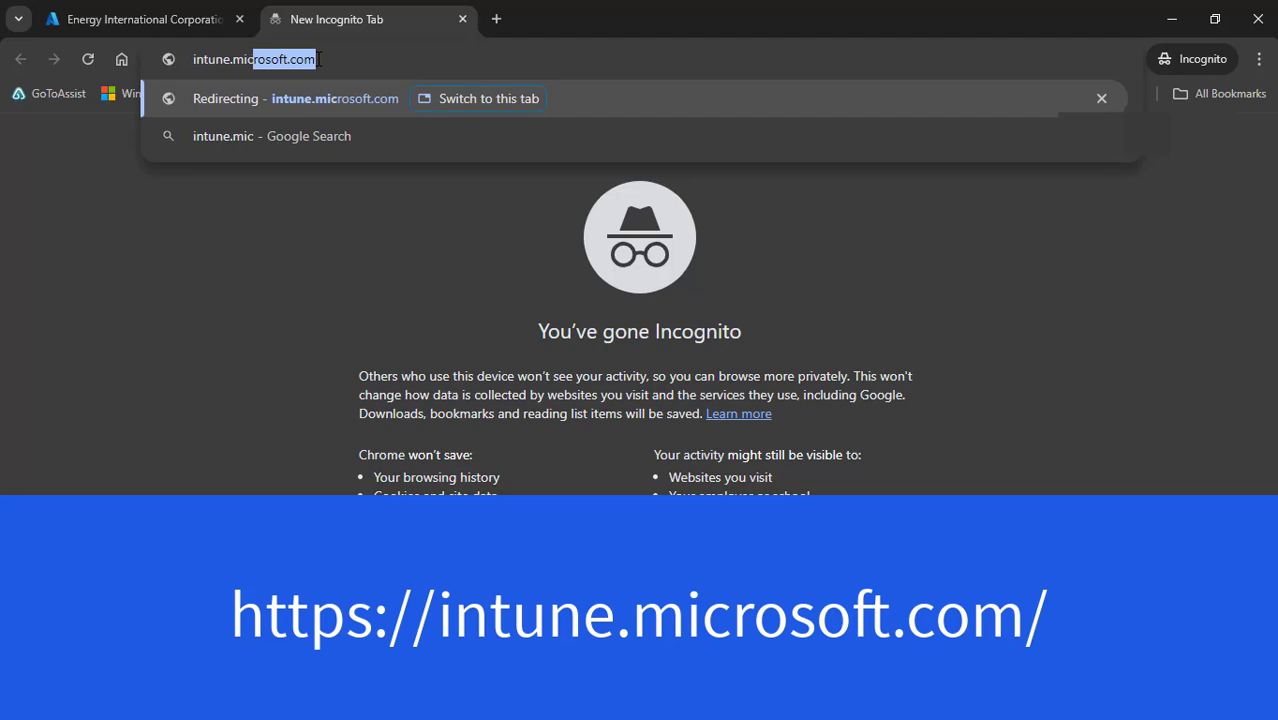
pyautogui.press('Return')
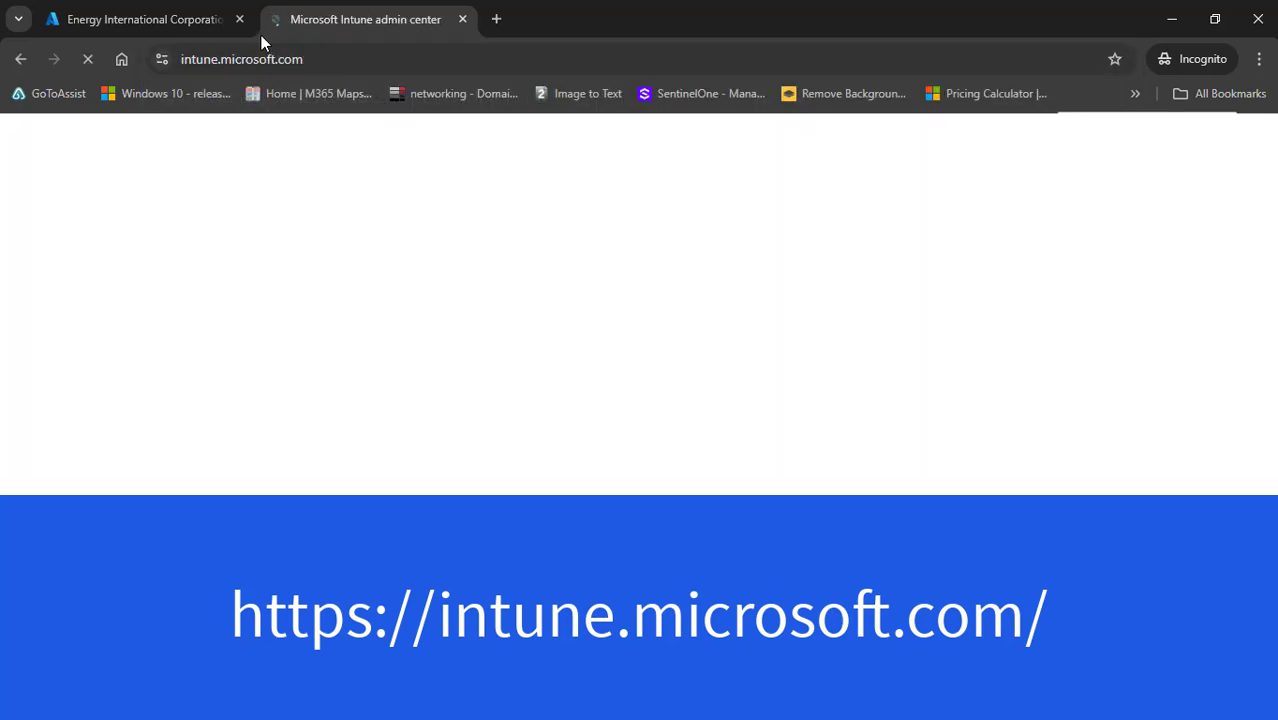
pyautogui.click(239, 19)
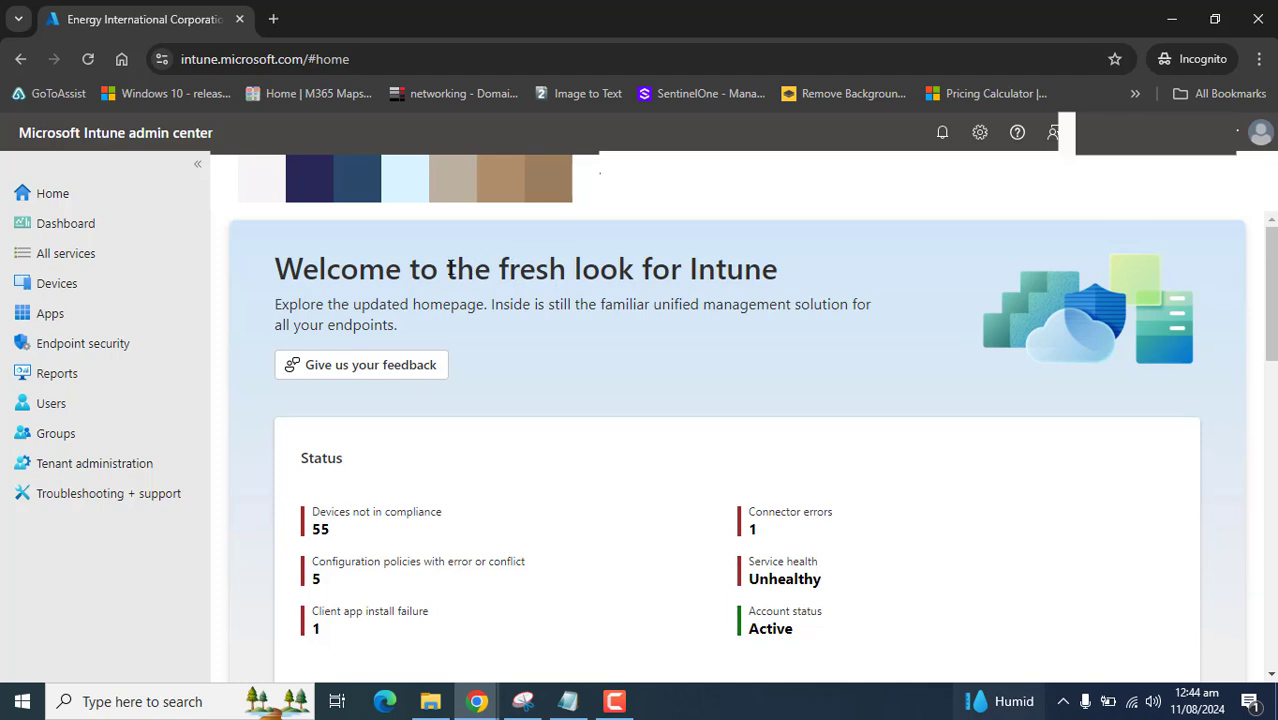
# - Show all devices, widen the Device name column and open the device DESKTOP-7PPMK11
pyautogui.click(77, 285)
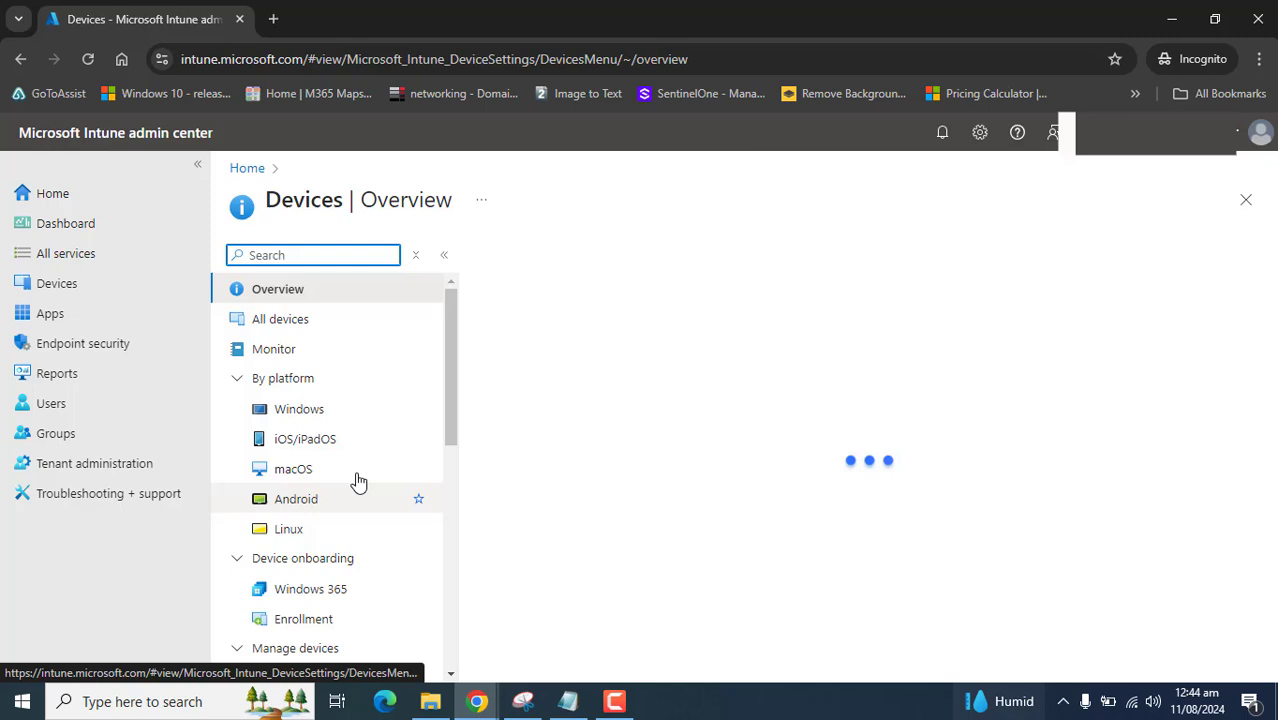
pyautogui.click(313, 334)
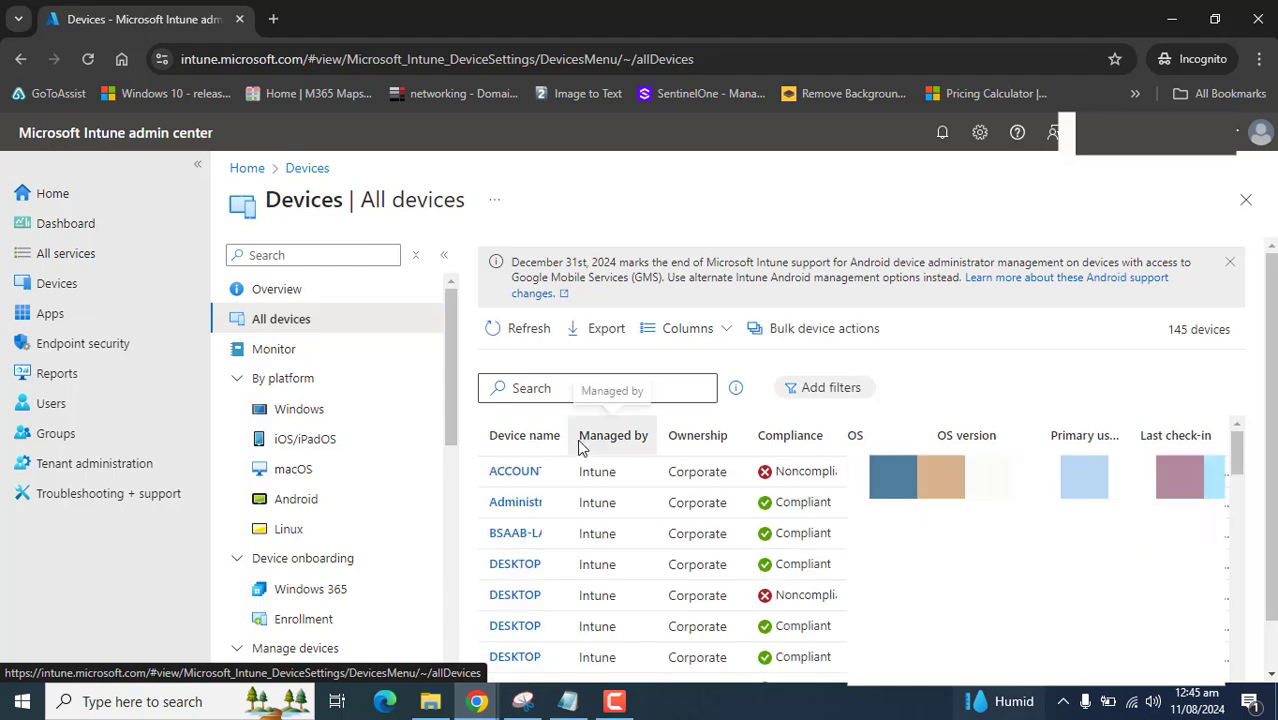
pyautogui.moveTo(570, 437); pyautogui.dragTo(664, 437)
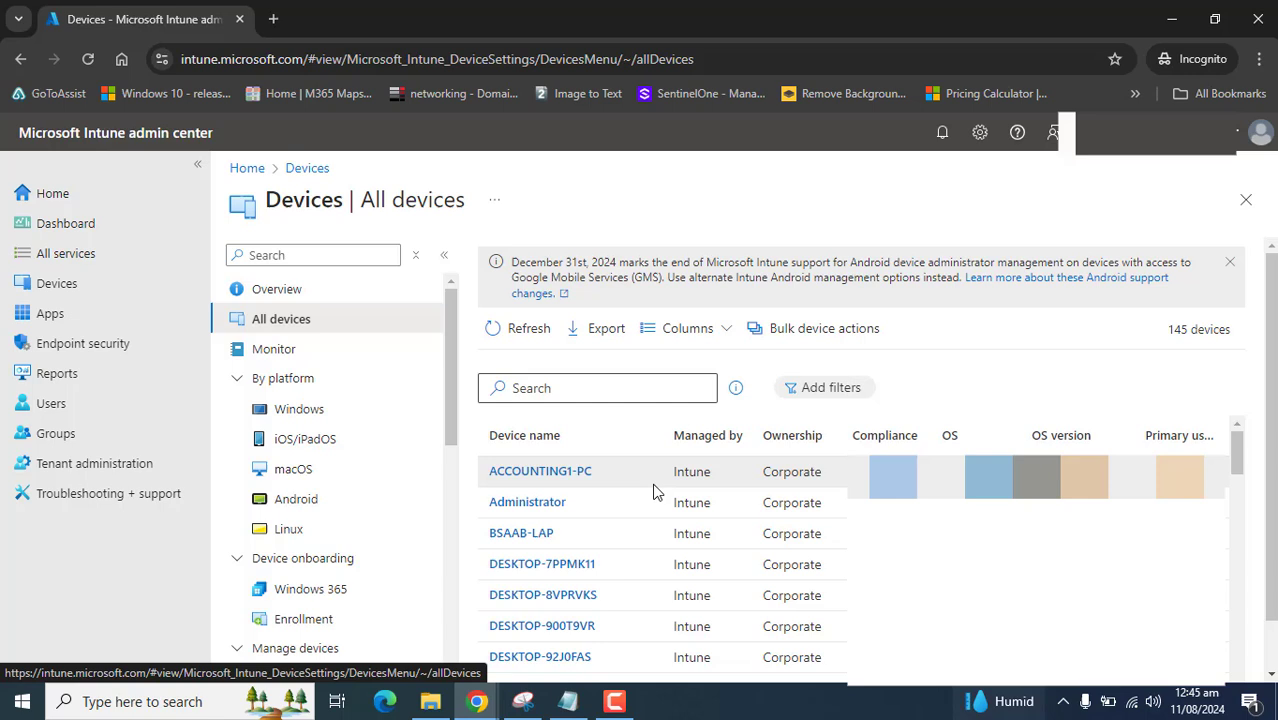
pyautogui.click(562, 568)
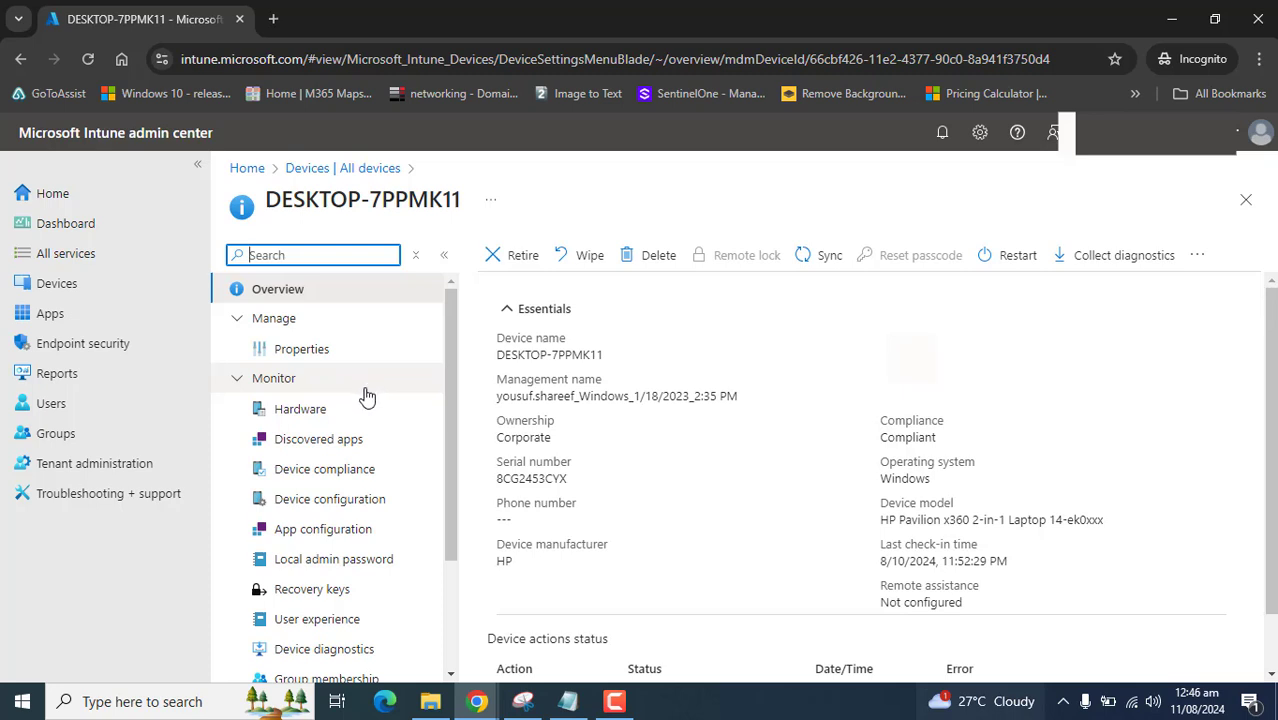
# - View the properties of DESKTOP-7PPMK11 and examine its device name field
pyautogui.click(320, 352)
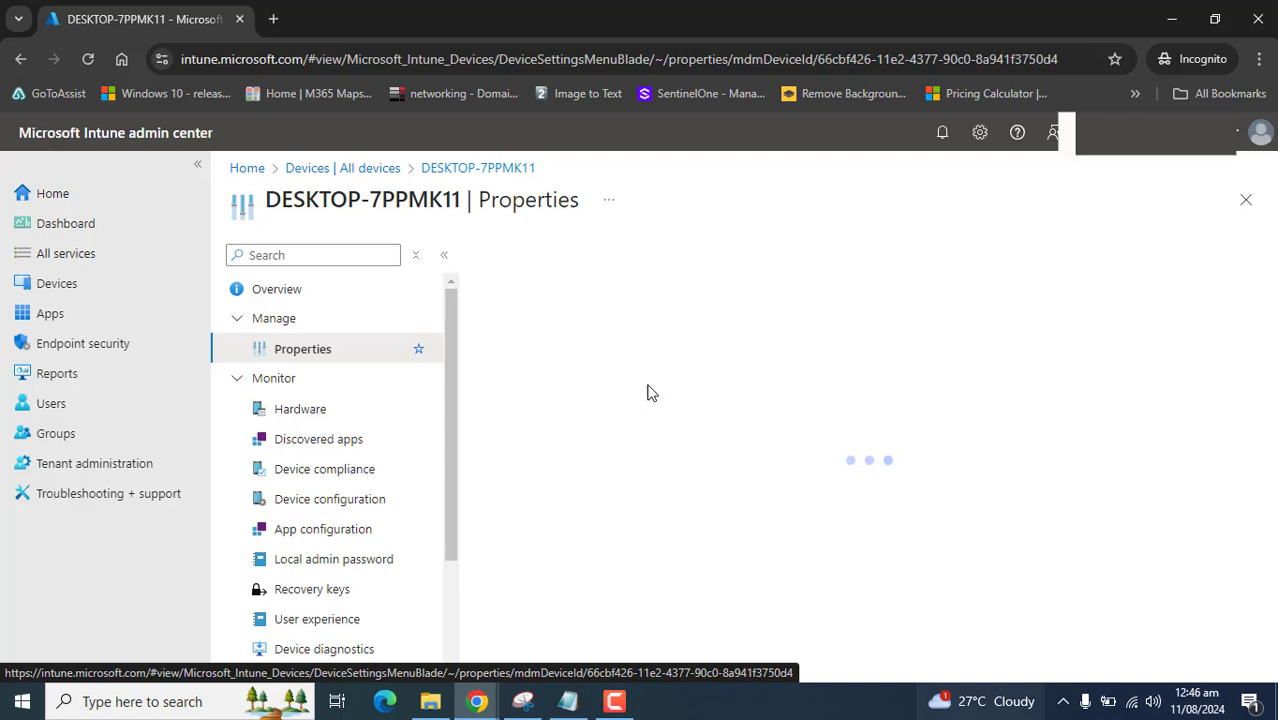
pyautogui.tripleClick(615, 322)
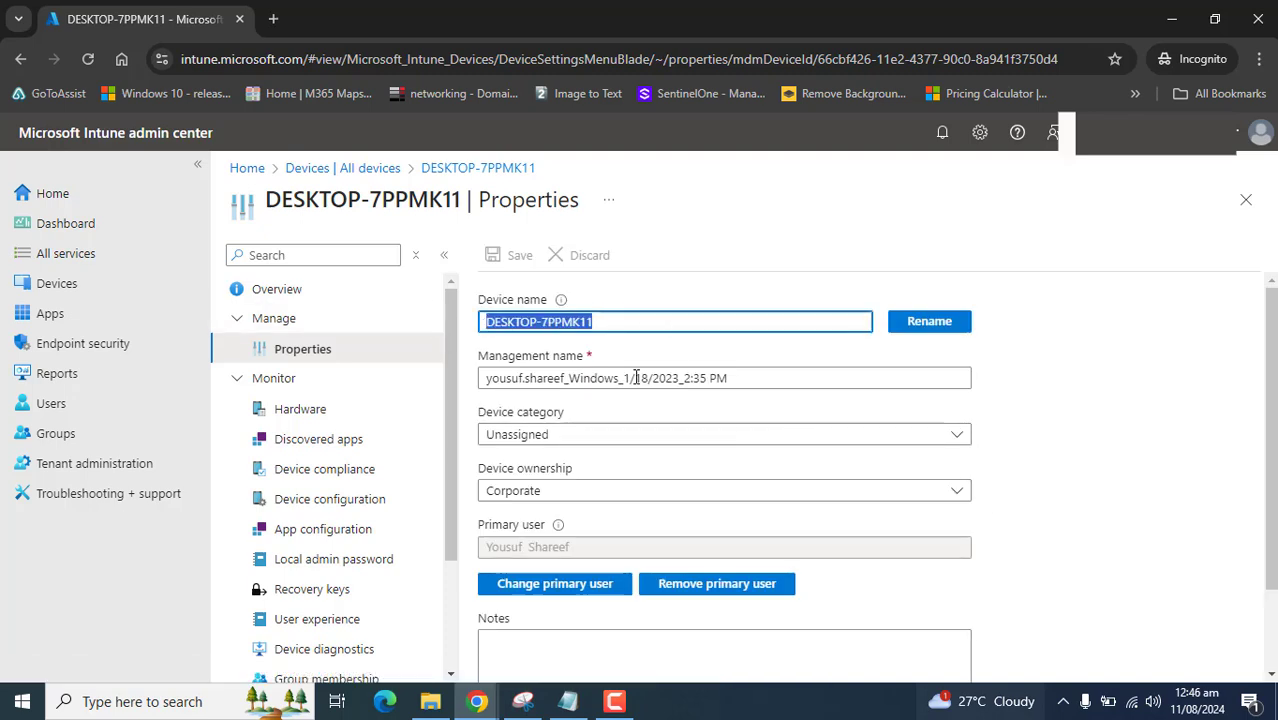
pyautogui.click(1215, 470)
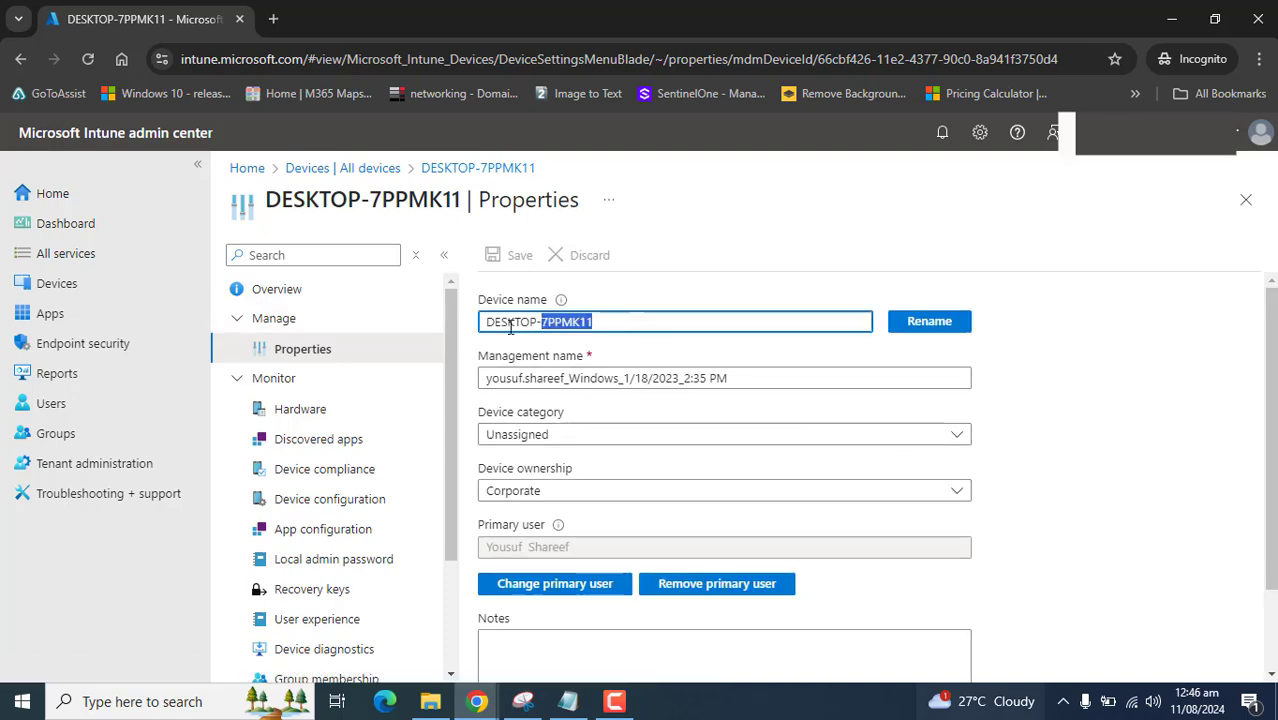
pyautogui.tripleClick(643, 328)
pyautogui.click(1129, 463)
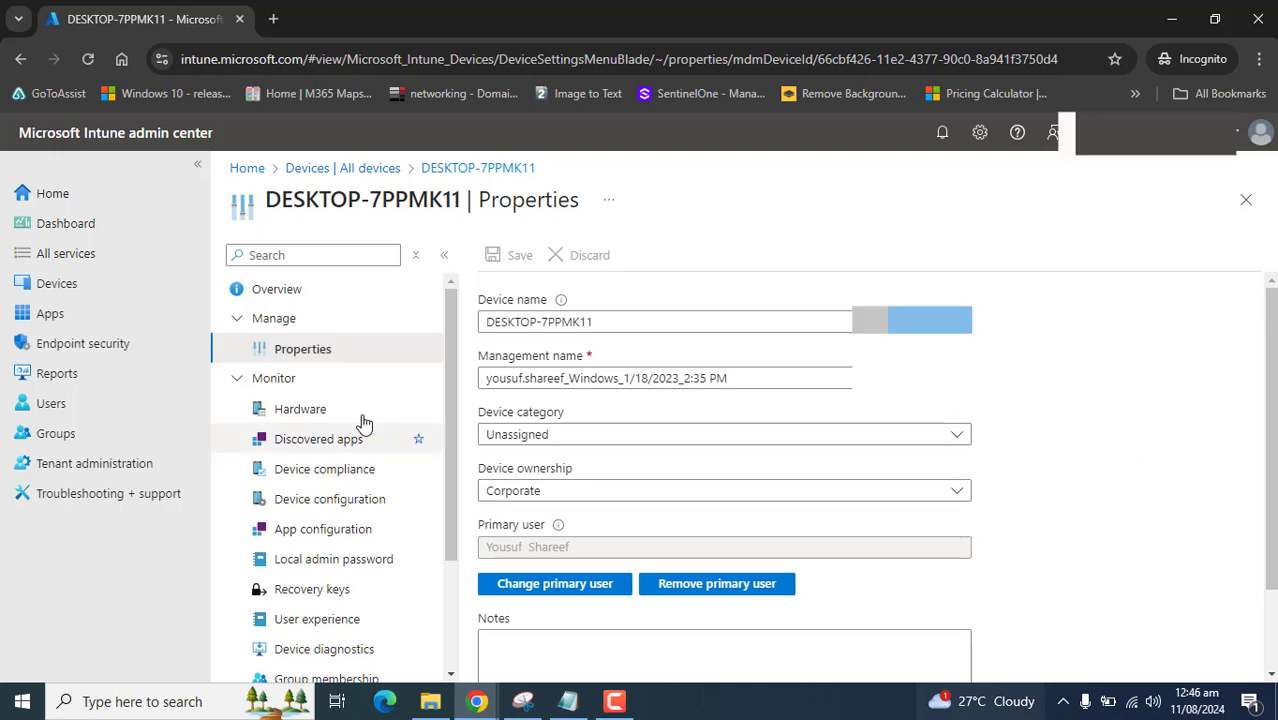
# - Start the Rename device action from the device's overview and enter DESKTOP-7PPMK10 as the new name
pyautogui.click(290, 319)
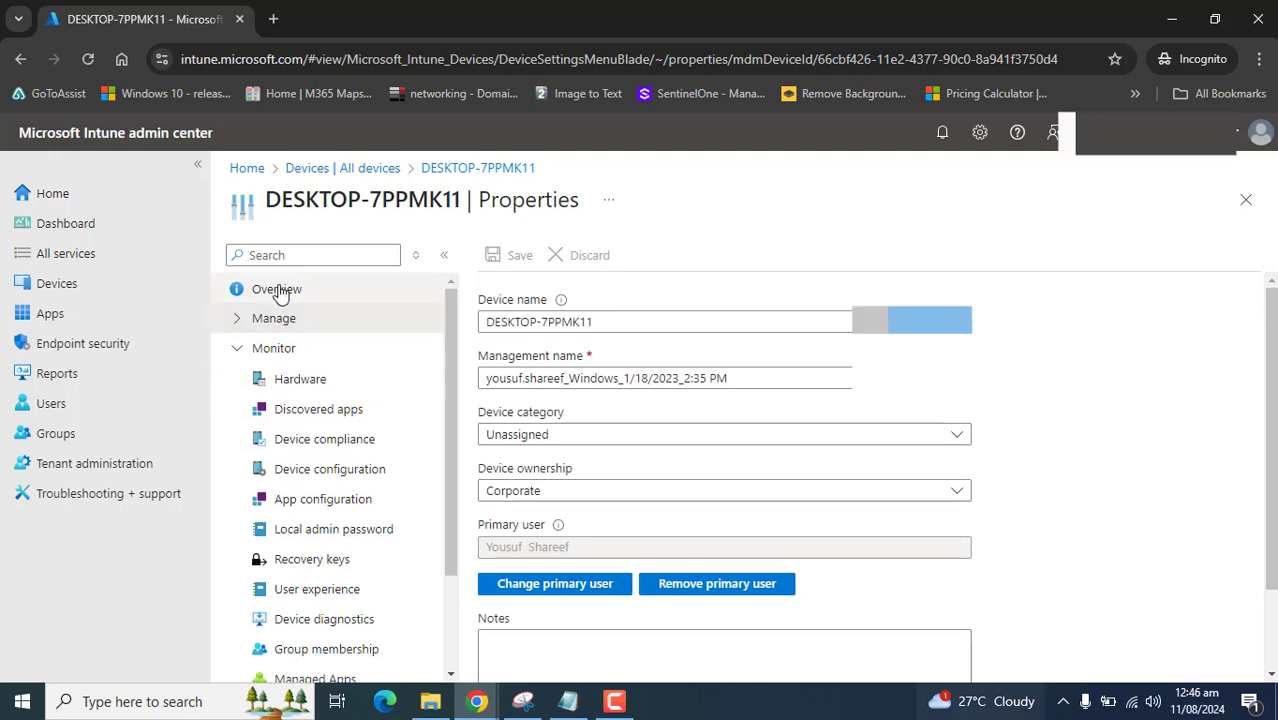
pyautogui.click(280, 289)
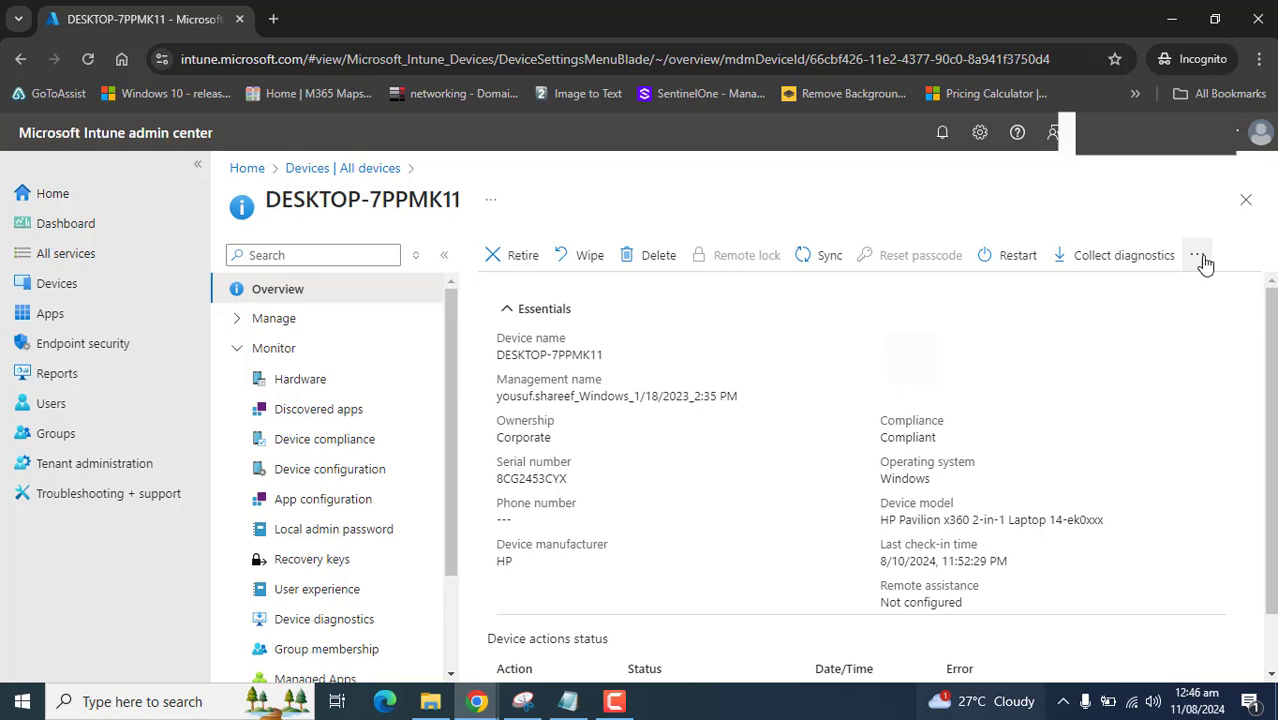
pyautogui.click(1199, 257)
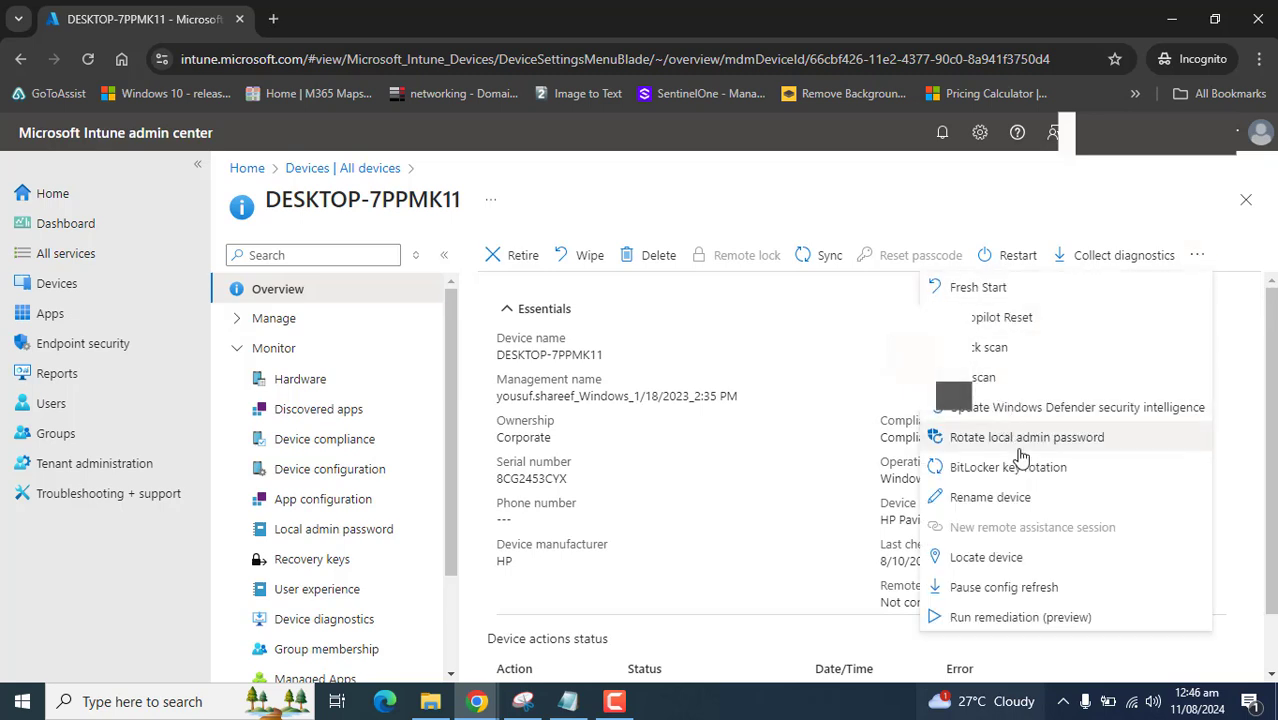
pyautogui.click(972, 498)
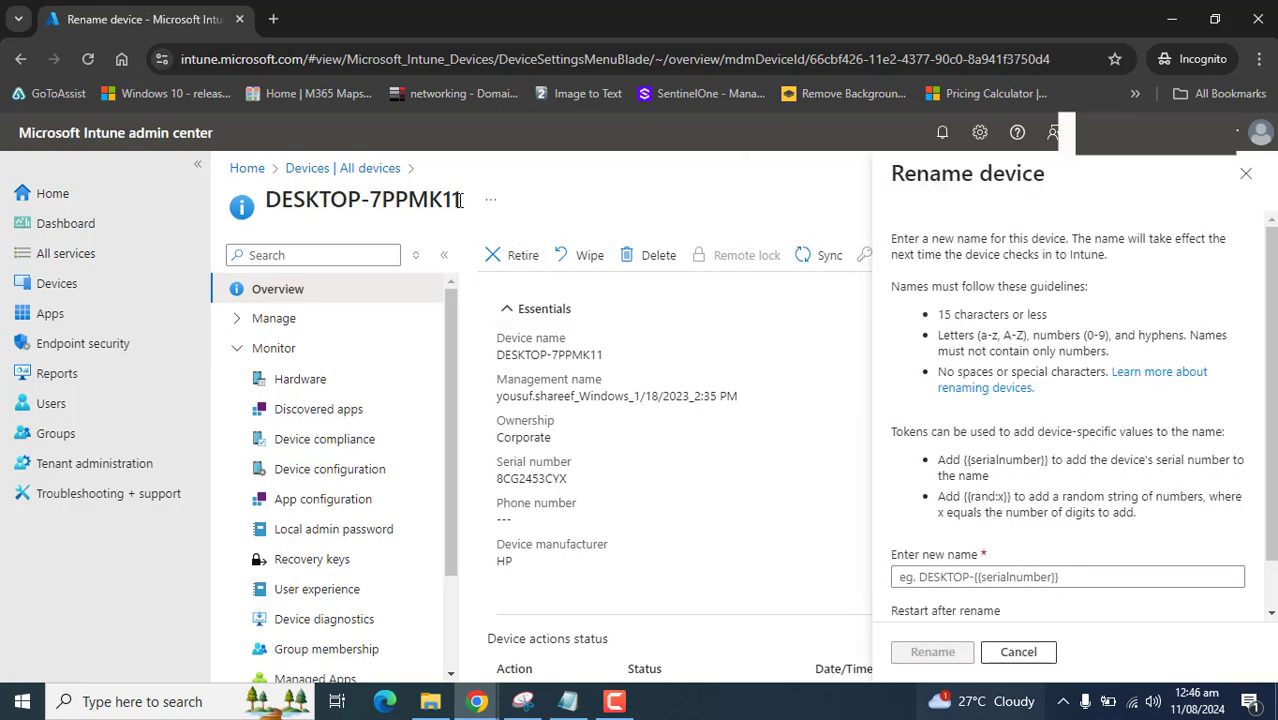
pyautogui.moveTo(462, 200); pyautogui.dragTo(262, 205)
pyautogui.hotkey('ctrl', 'c')
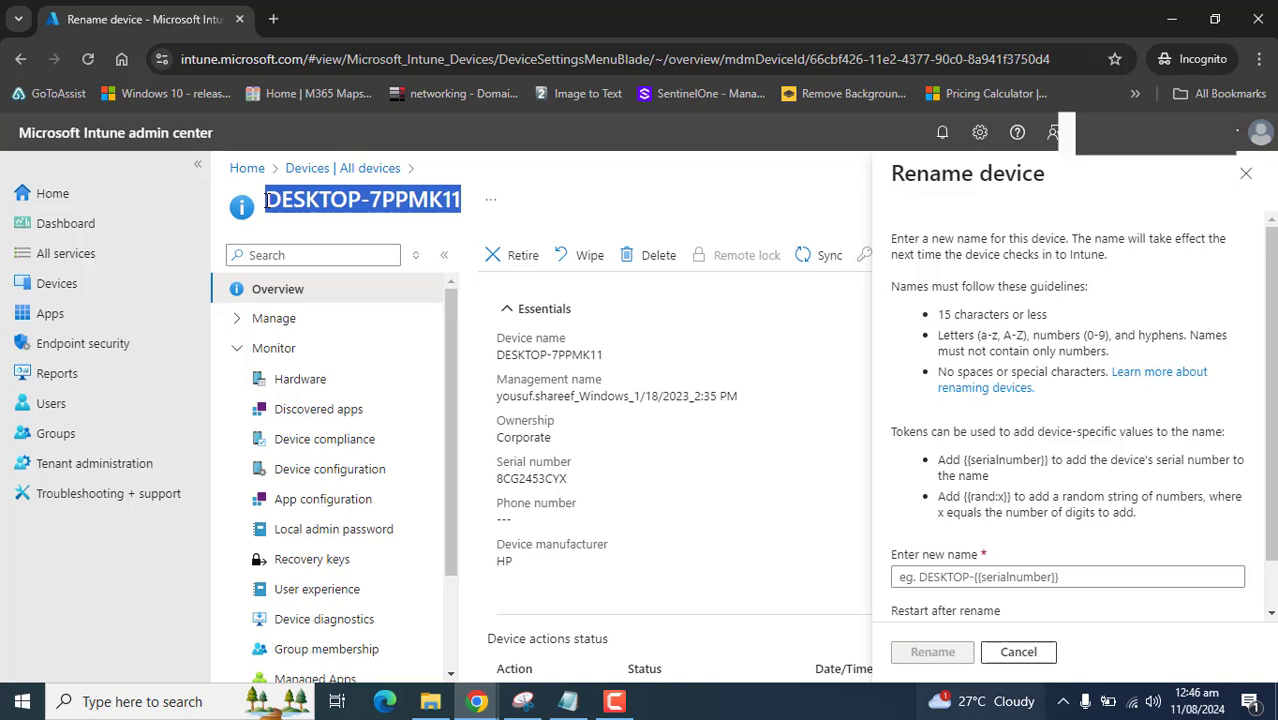
pyautogui.click(1112, 580)
pyautogui.hotkey('ctrl', 'v')
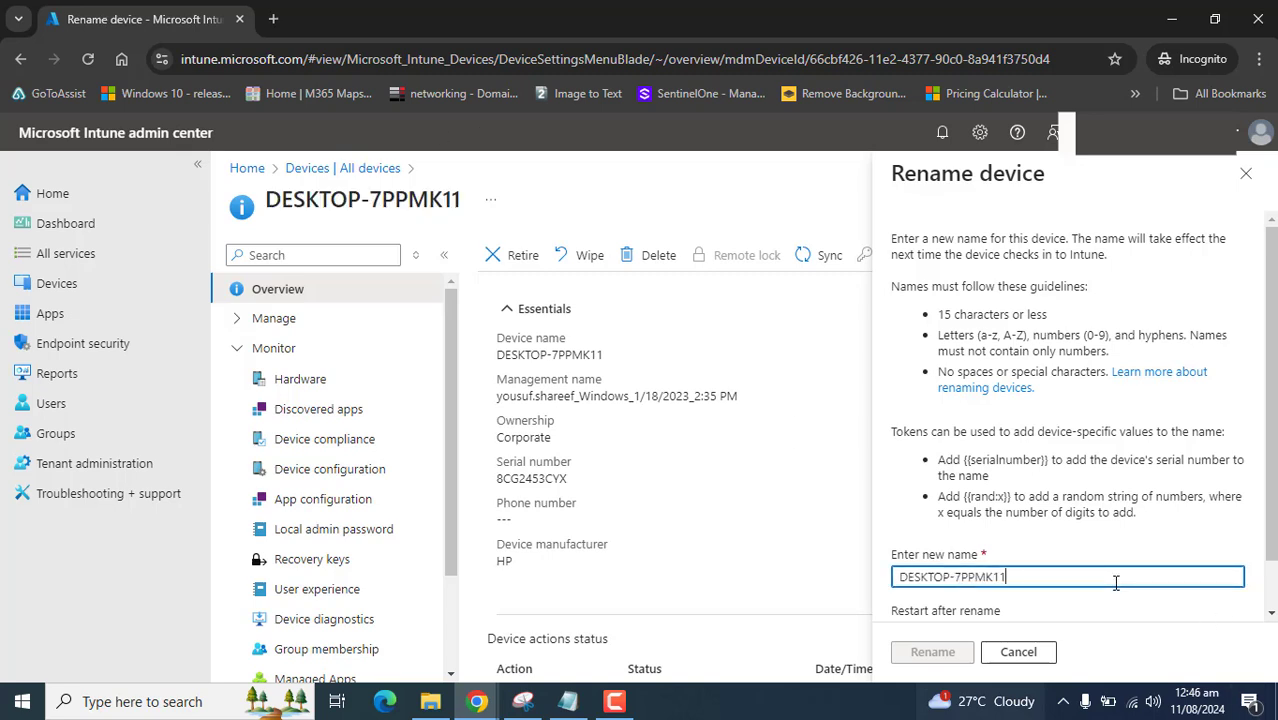
pyautogui.press('BackSpace')
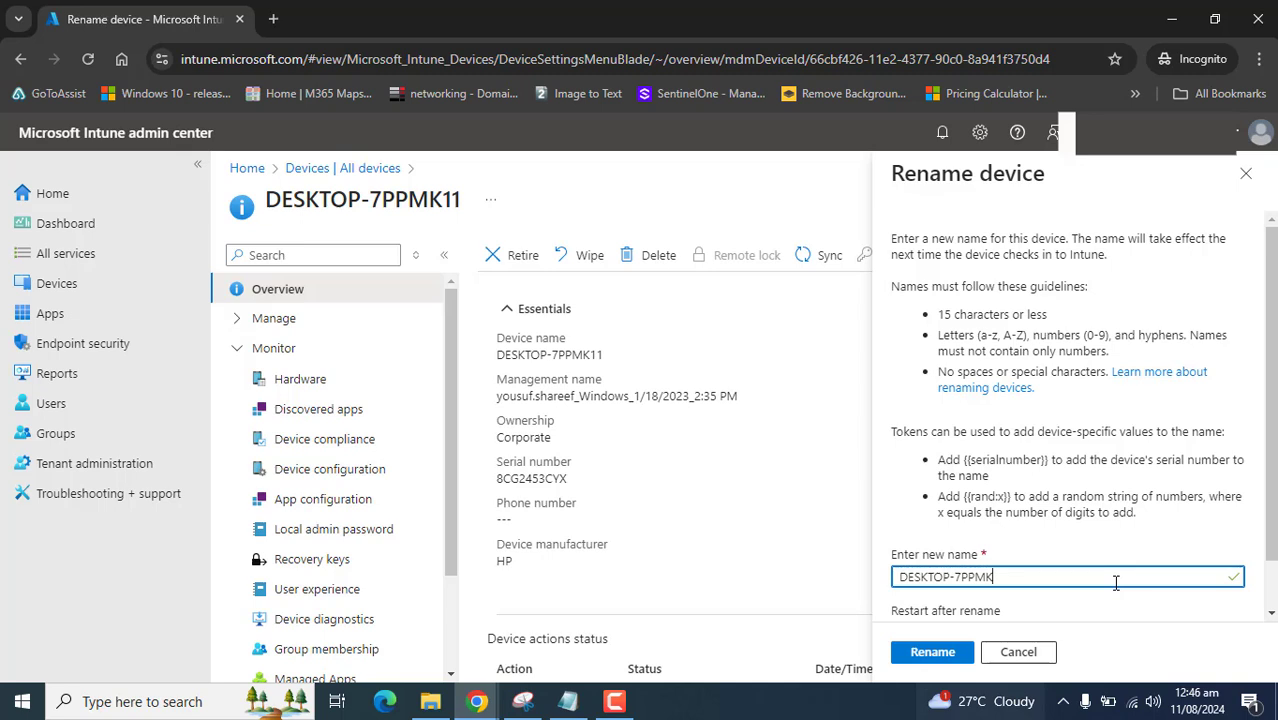
pyautogui.write('10')
# - Review the naming guidelines in the rename form and check the entered new name against them
pyautogui.click(937, 313)
pyautogui.scroll(-1, 937, 313)
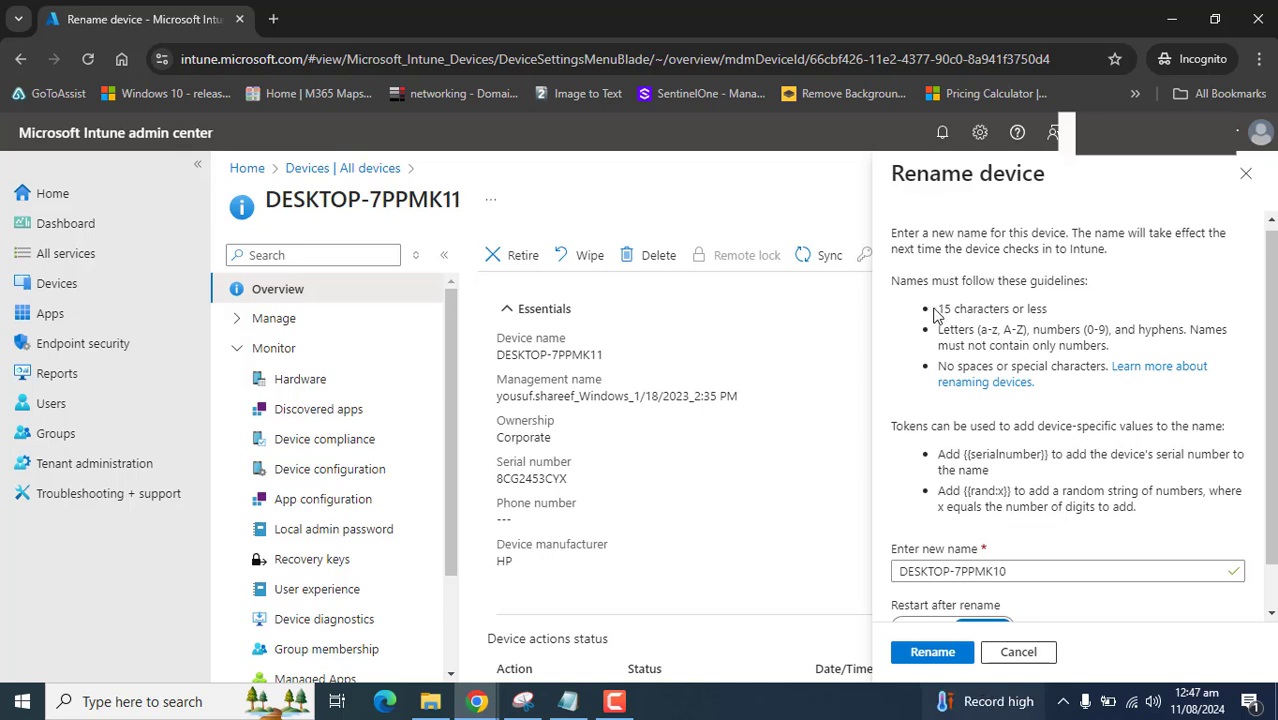
pyautogui.moveTo(938, 309); pyautogui.dragTo(1108, 367)
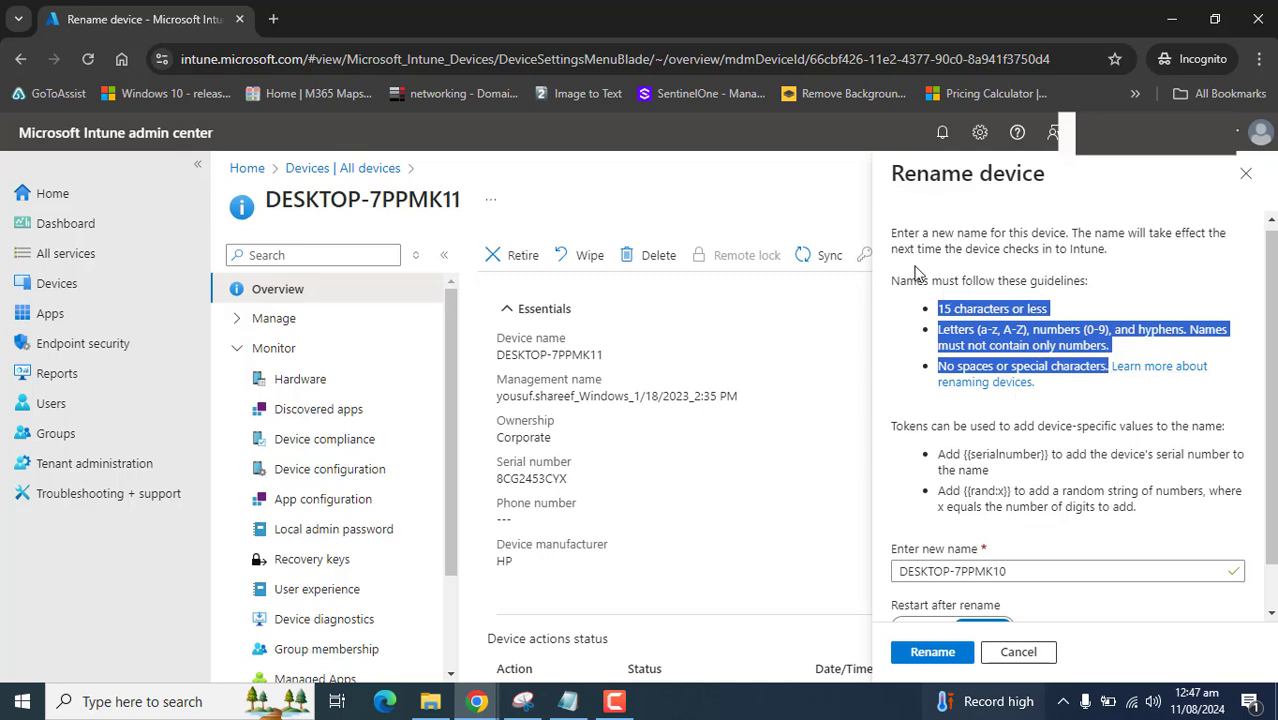
pyautogui.moveTo(1104, 298); pyautogui.dragTo(887, 292)
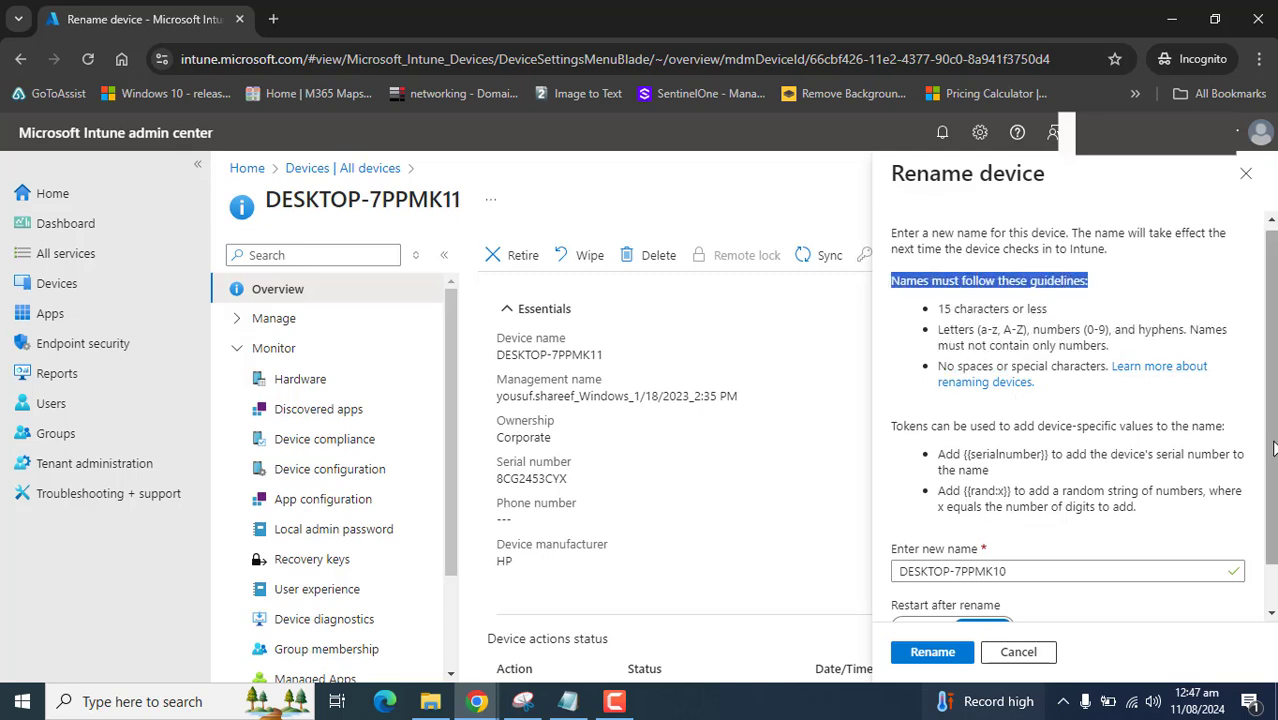
pyautogui.scroll(-1, 1021, 540)
pyautogui.doubleClick(1018, 522)
pyautogui.tripleClick(1018, 522)
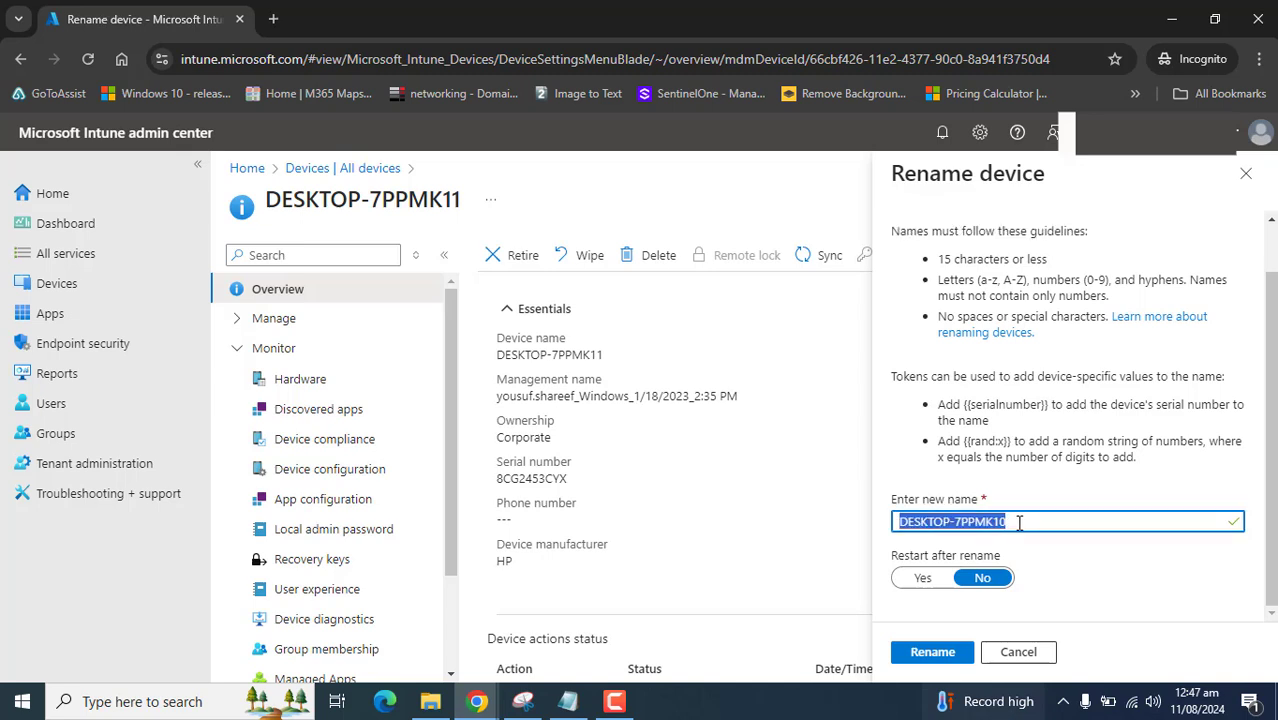
pyautogui.click(1082, 577)
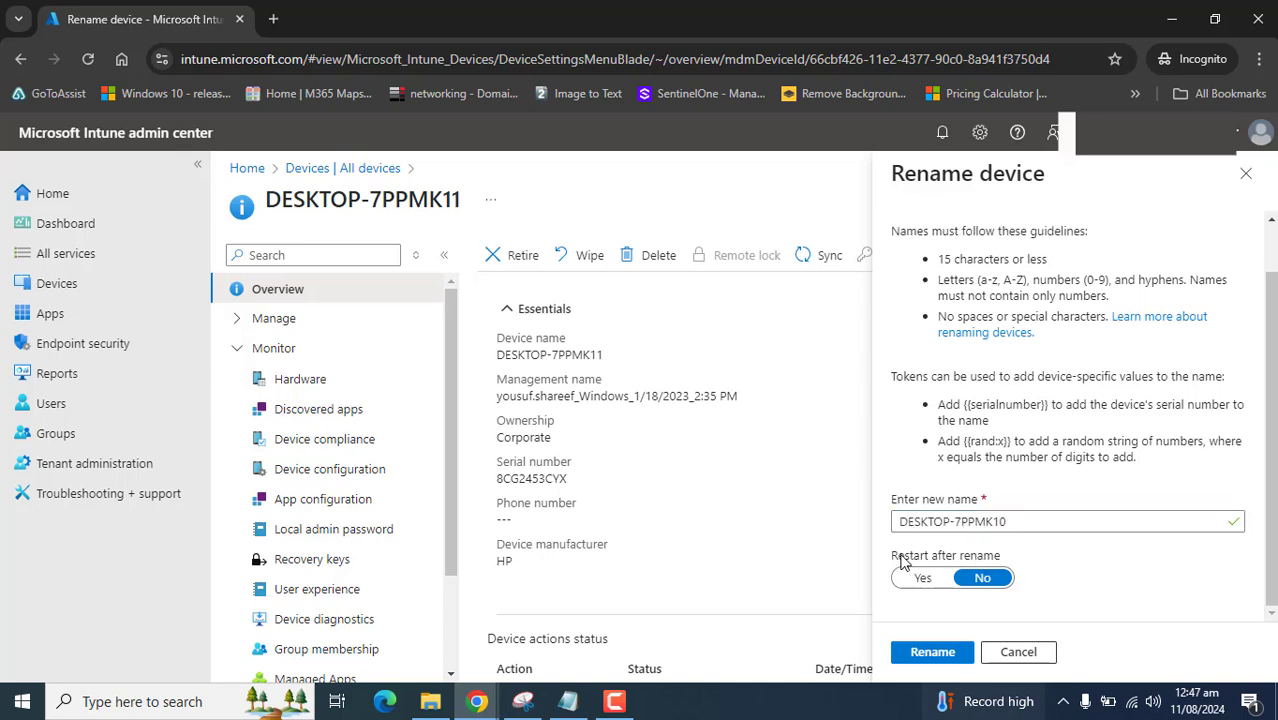
pyautogui.click(986, 521)
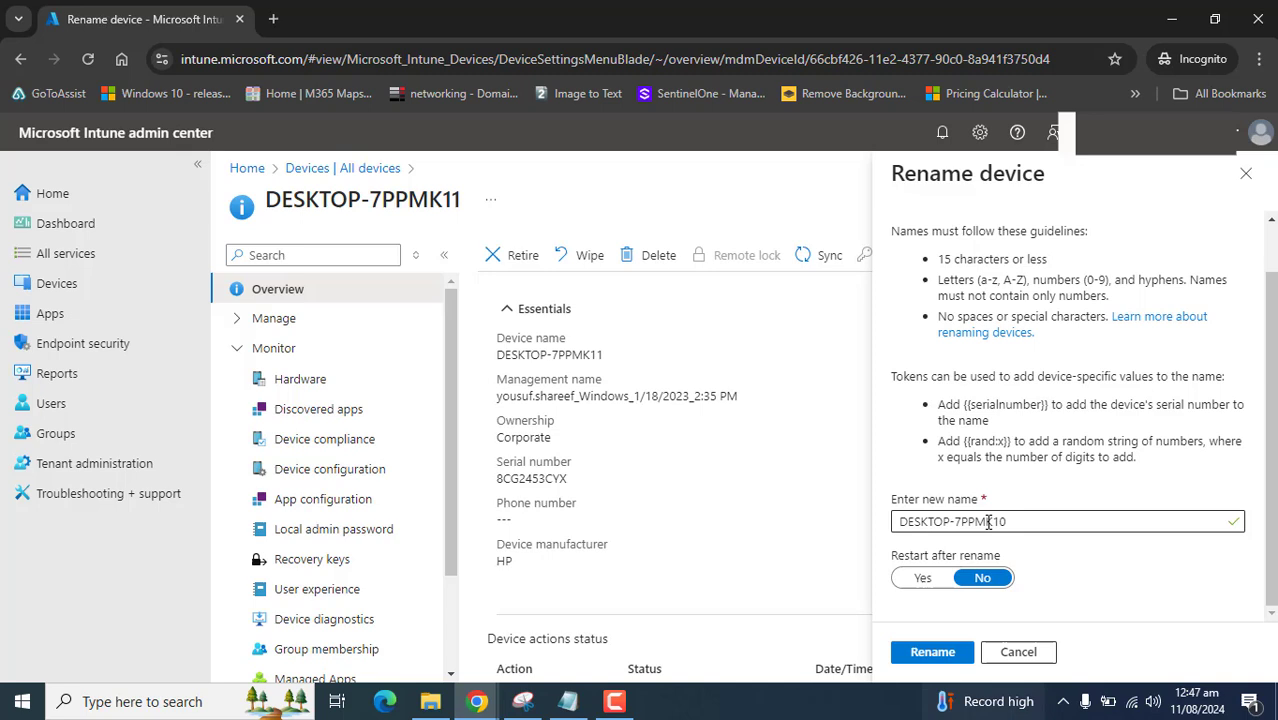
pyautogui.tripleClick(1015, 521)
pyautogui.moveTo(1105, 566); pyautogui.dragTo(1073, 580)
pyautogui.click(1071, 577)
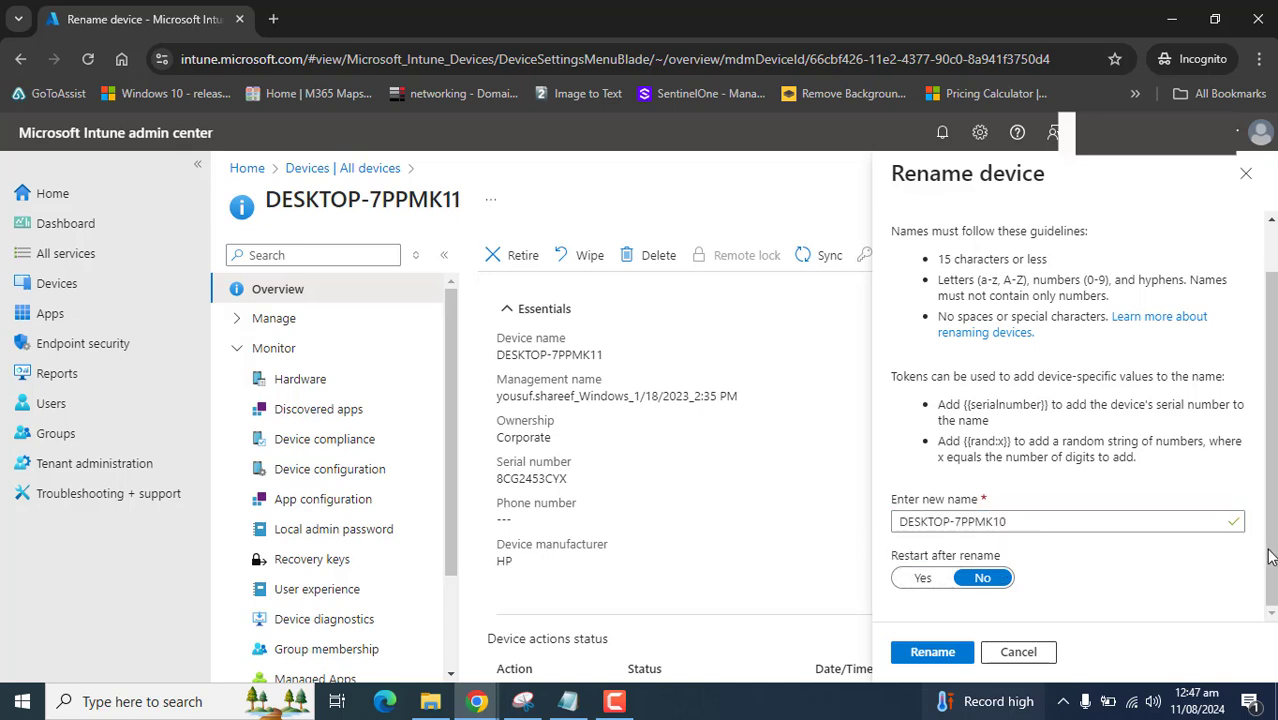
# - Set Restart after rename to No and submit the device rename
pyautogui.click(938, 582)
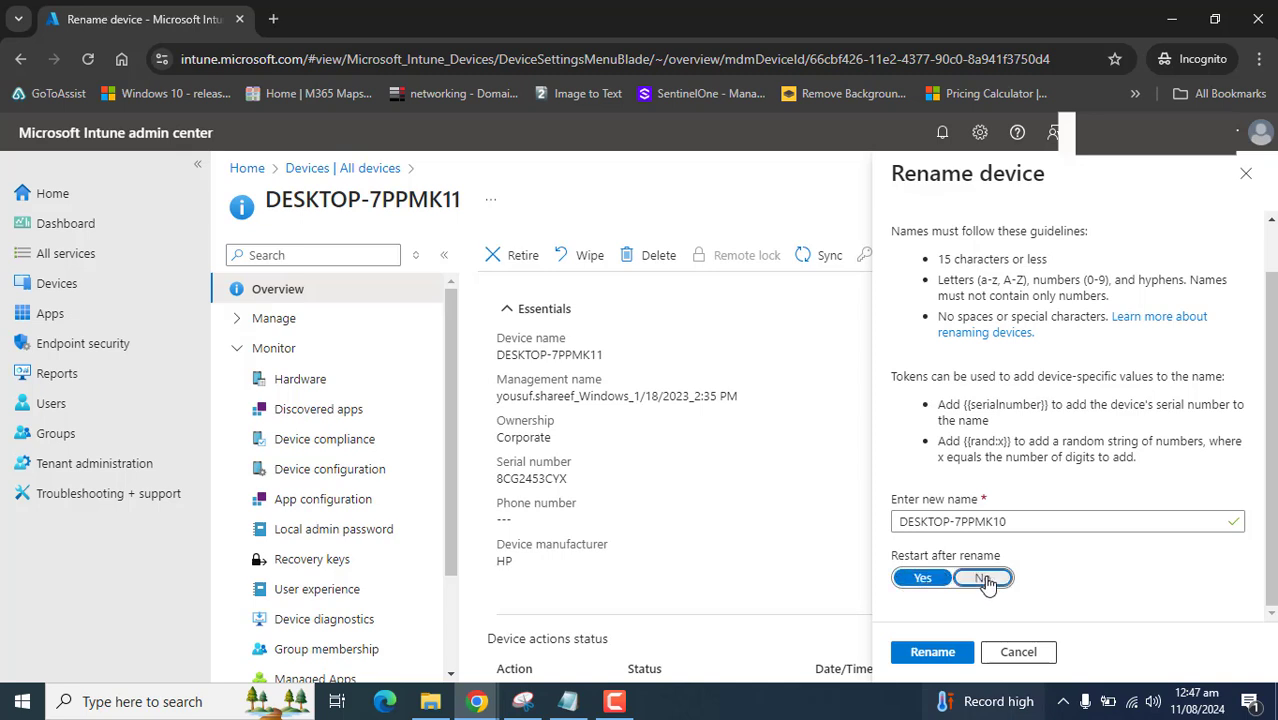
pyautogui.click(984, 577)
pyautogui.click(925, 577)
pyautogui.click(984, 577)
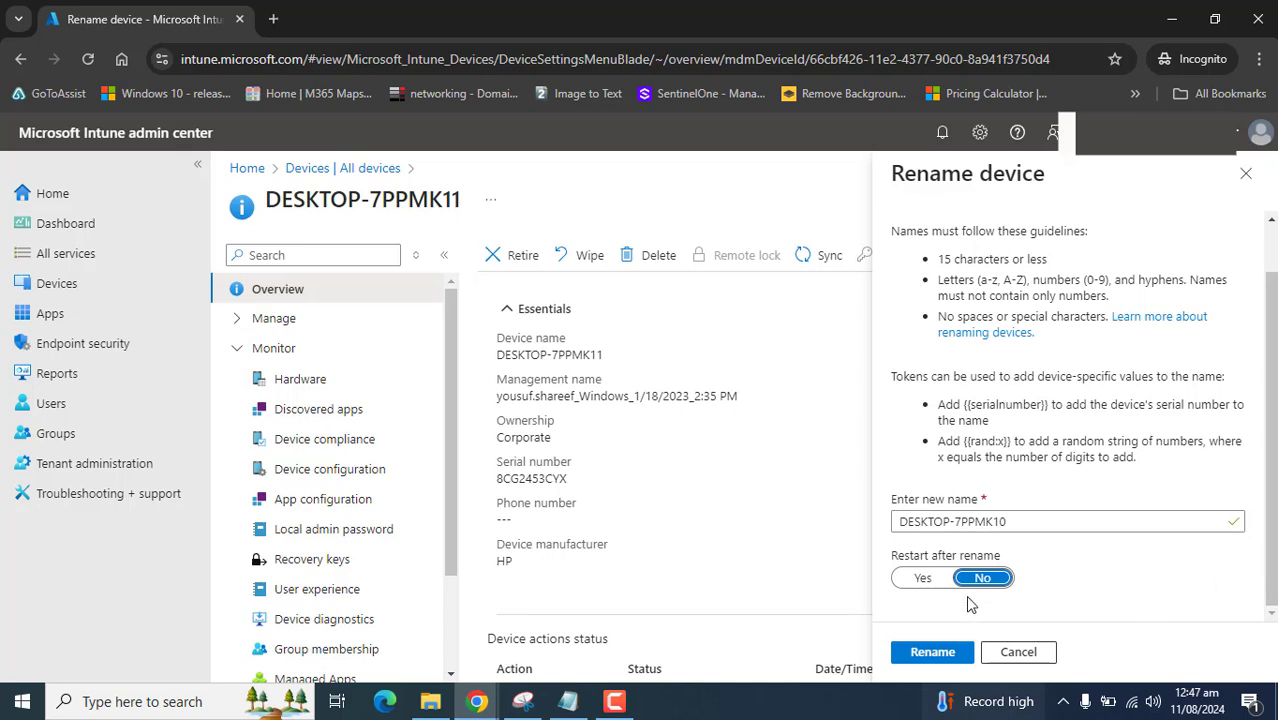
pyautogui.click(930, 657)
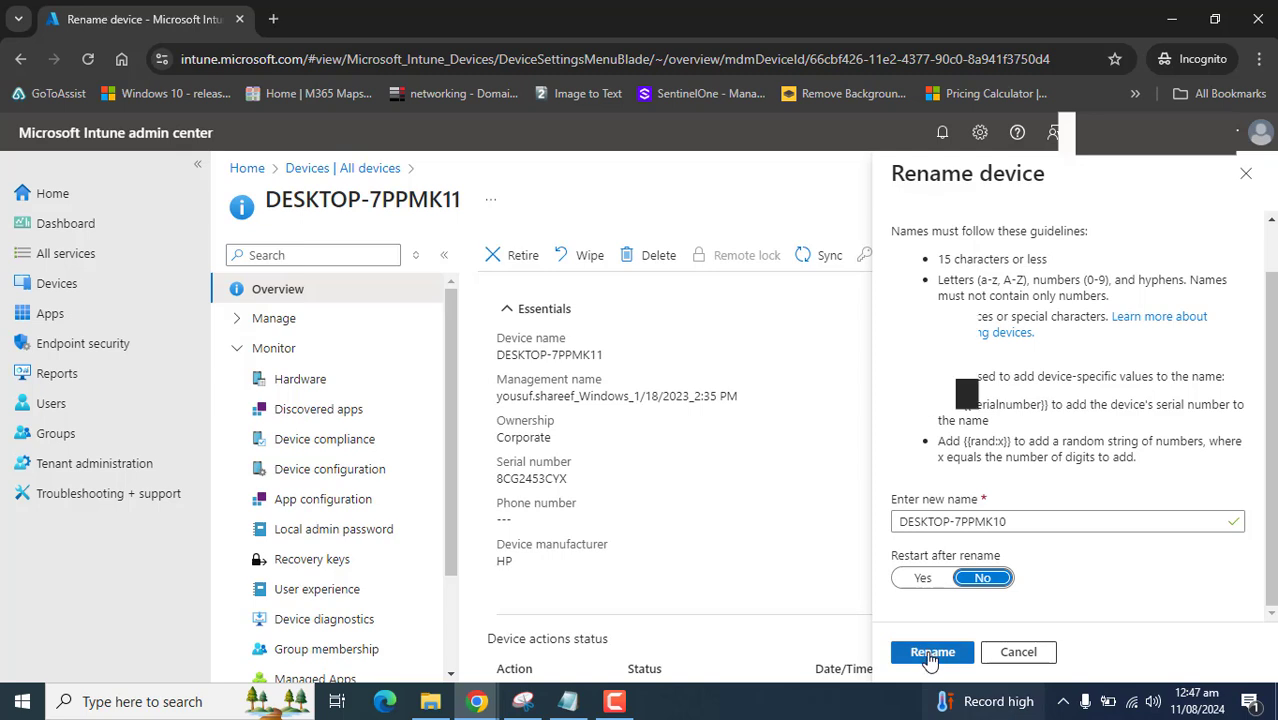
pyautogui.click(930, 655)
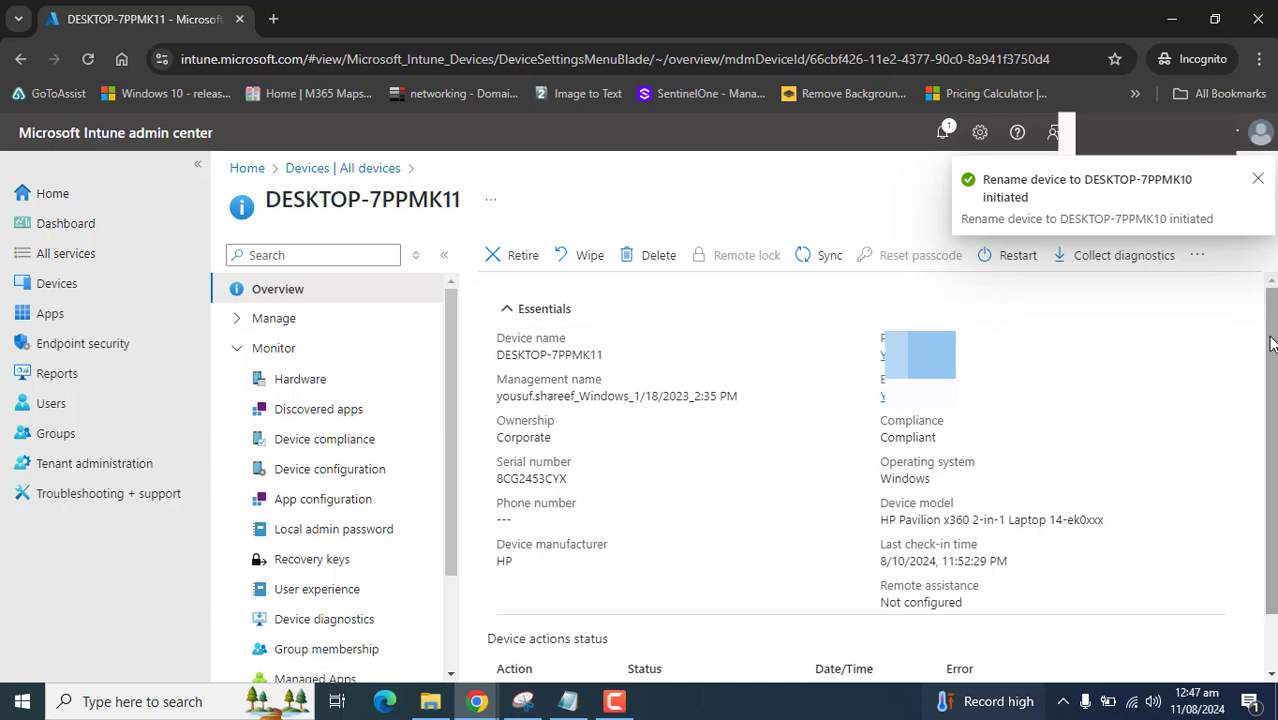
# - Check the device actions status for the rename request, reloading the device page to update it
pyautogui.scroll(-1, 1270, 435)
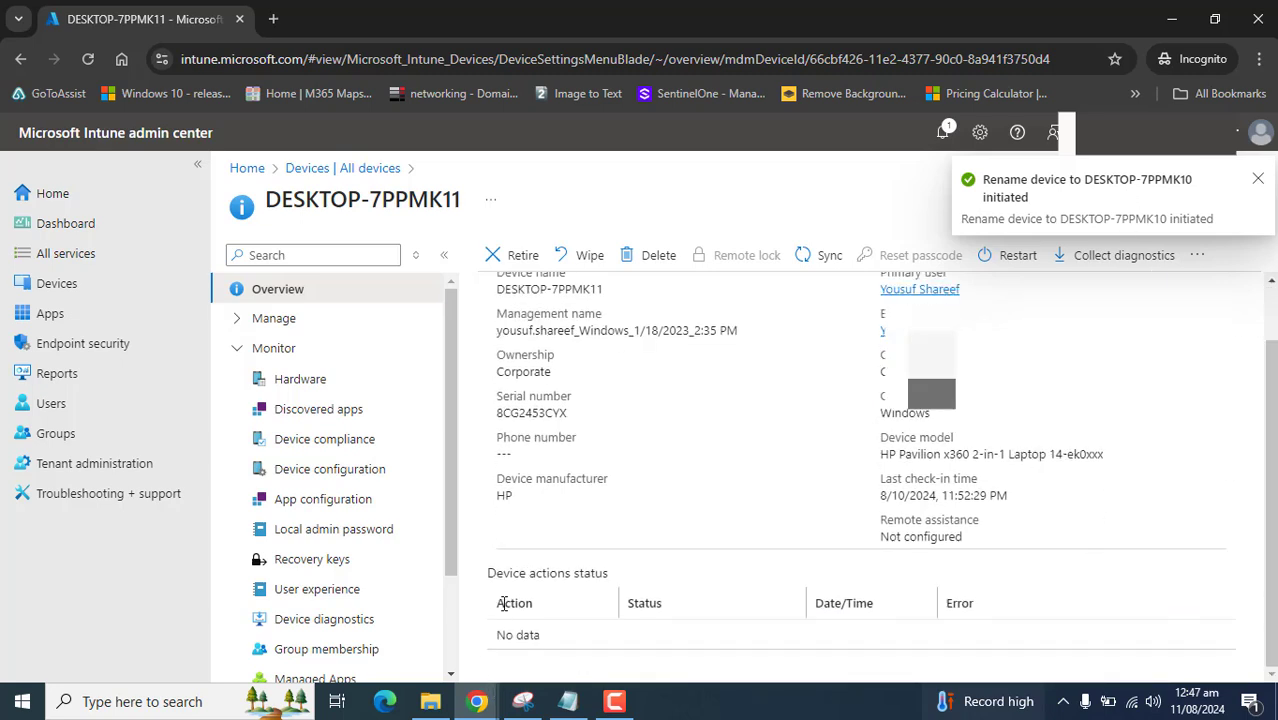
pyautogui.moveTo(498, 614); pyautogui.dragTo(863, 652)
pyautogui.click(1055, 578)
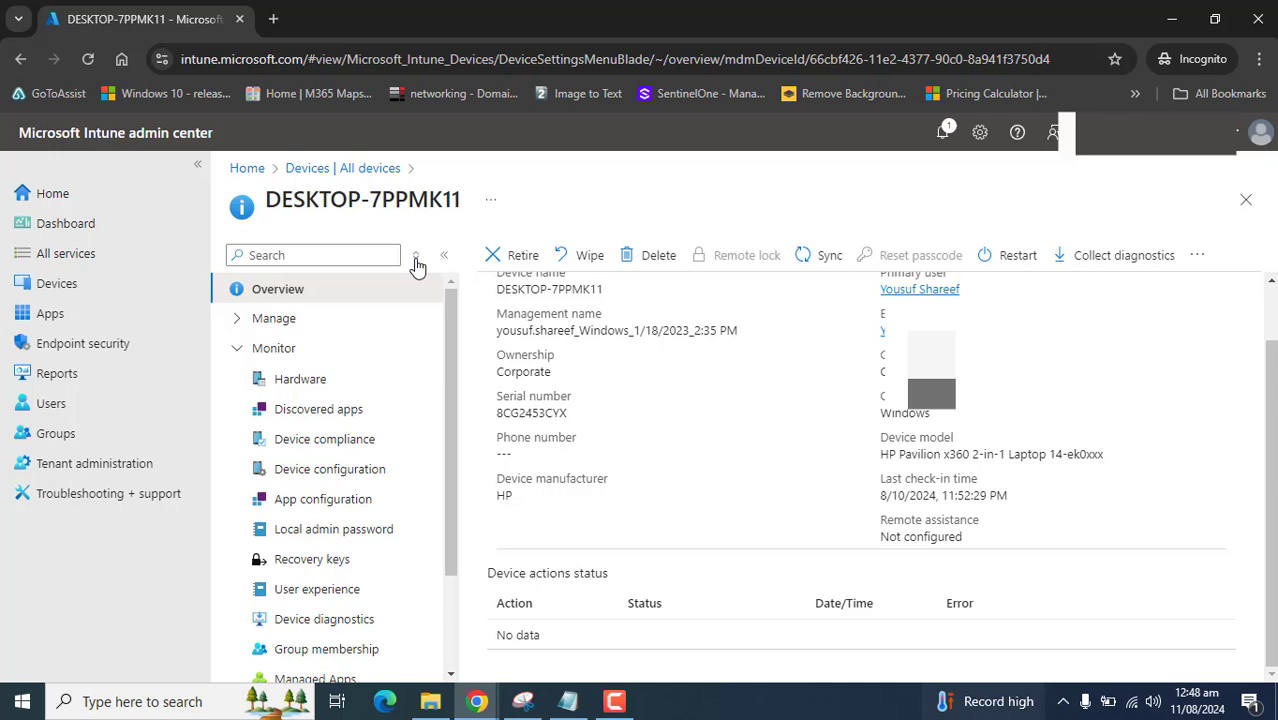
pyautogui.click(88, 61)
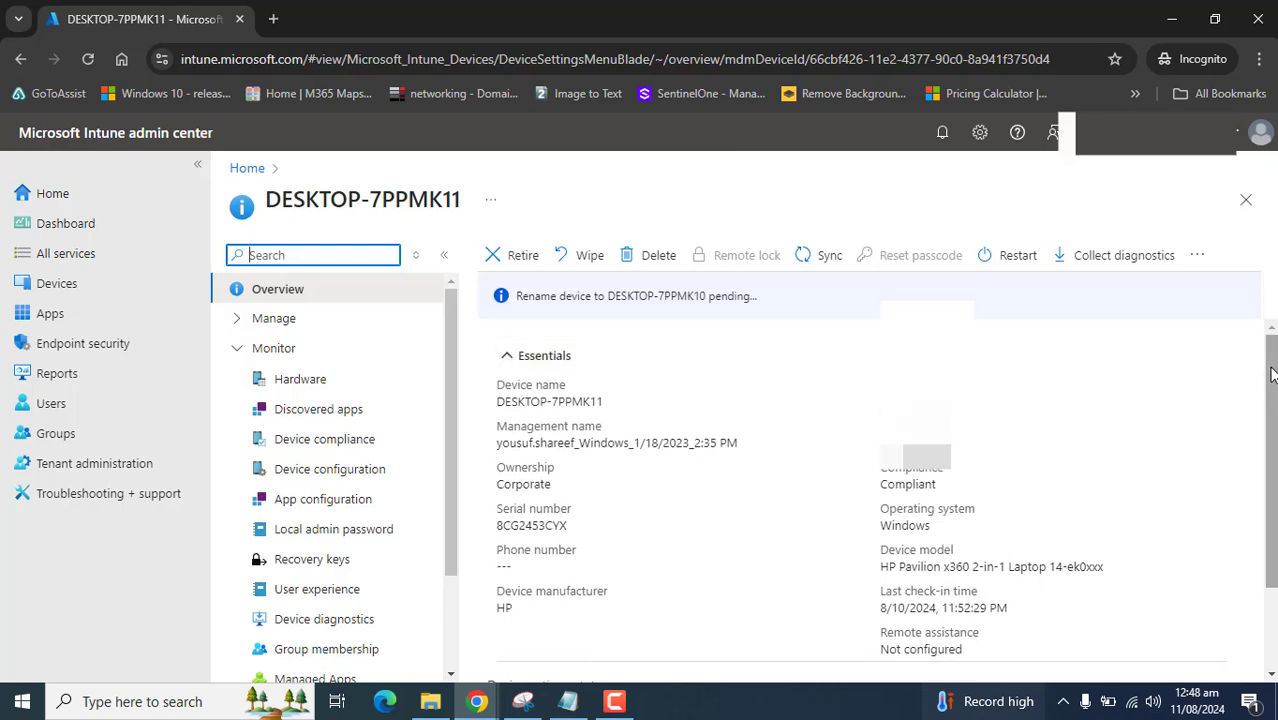
pyautogui.moveTo(1272, 374); pyautogui.dragTo(1255, 531)
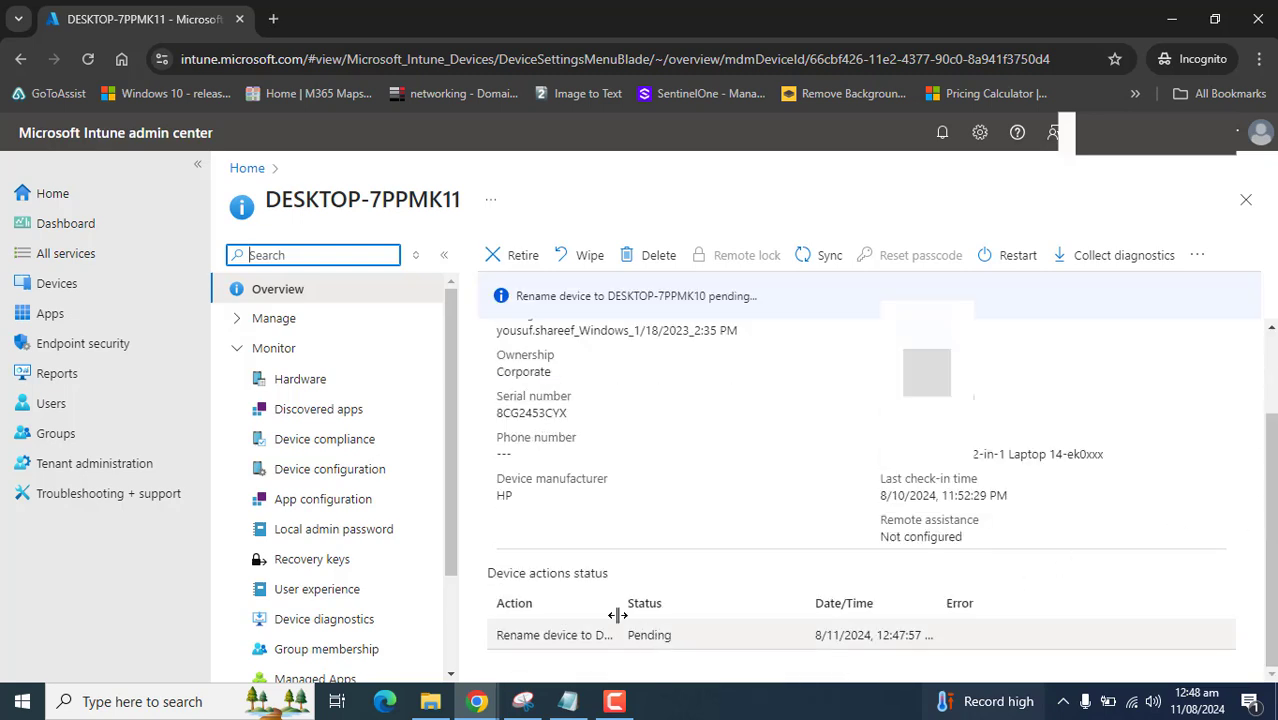
# - Widen the Action, Status and Date/Time columns of the device actions status table to read the rename entry in full
pyautogui.moveTo(617, 615); pyautogui.dragTo(684, 607)
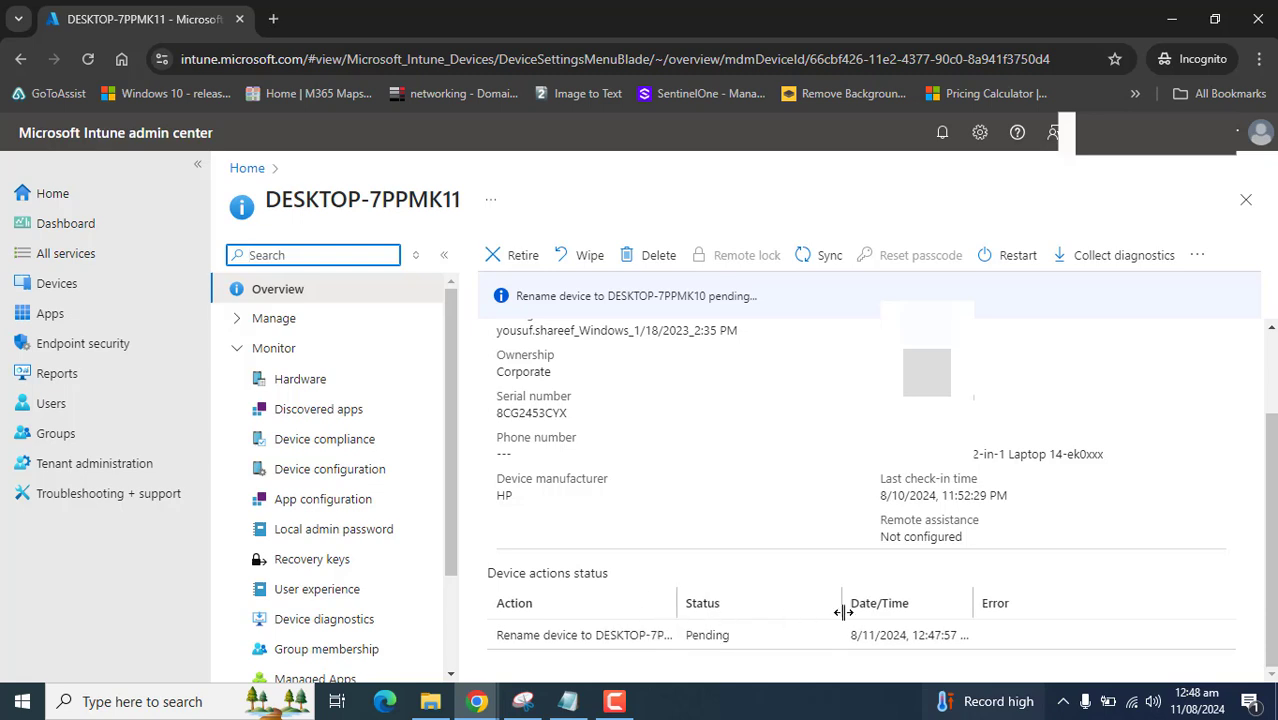
pyautogui.moveTo(843, 612); pyautogui.dragTo(892, 612)
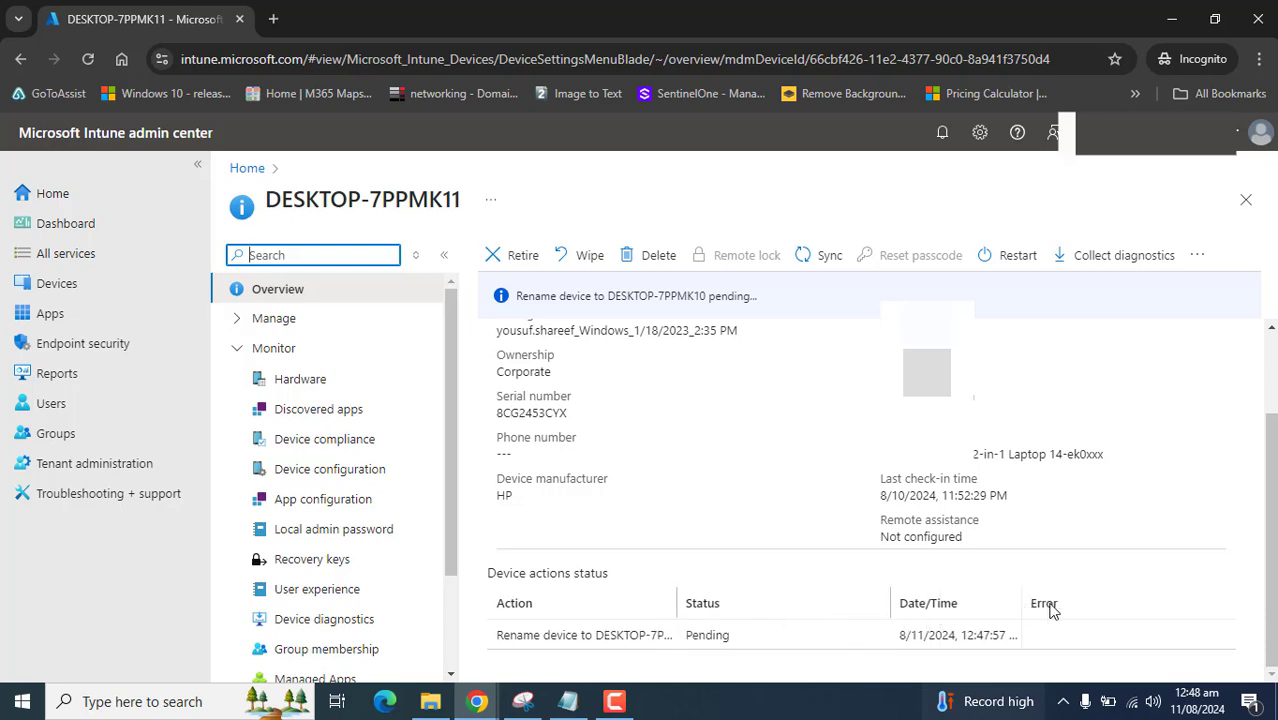
pyautogui.moveTo(1022, 606); pyautogui.dragTo(1105, 608)
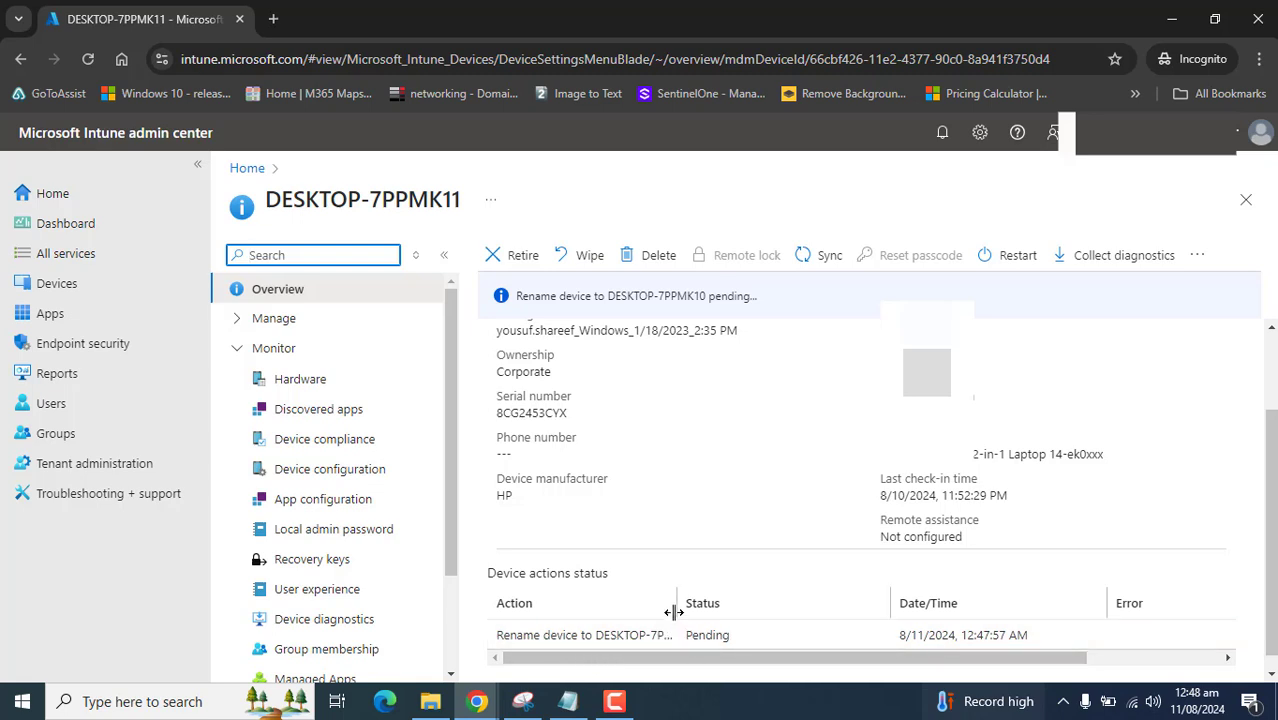
pyautogui.moveTo(673, 612); pyautogui.dragTo(780, 648)
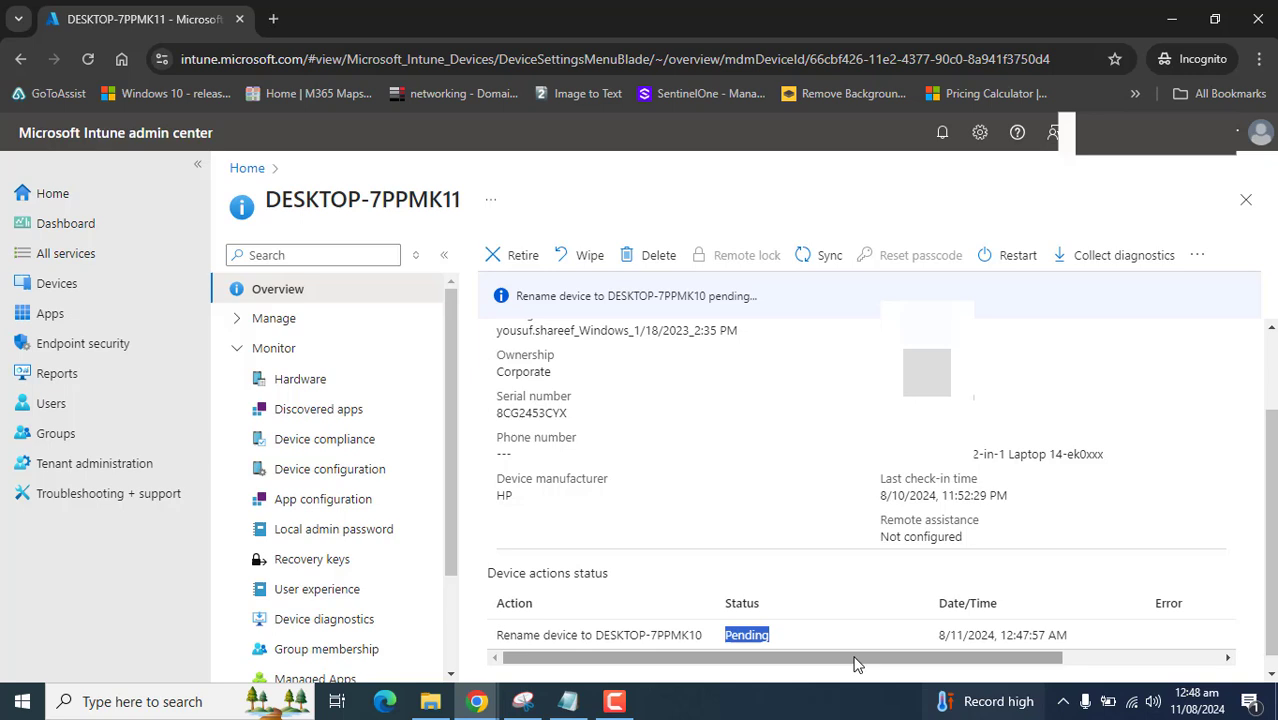
pyautogui.scroll(-1, 855, 663)
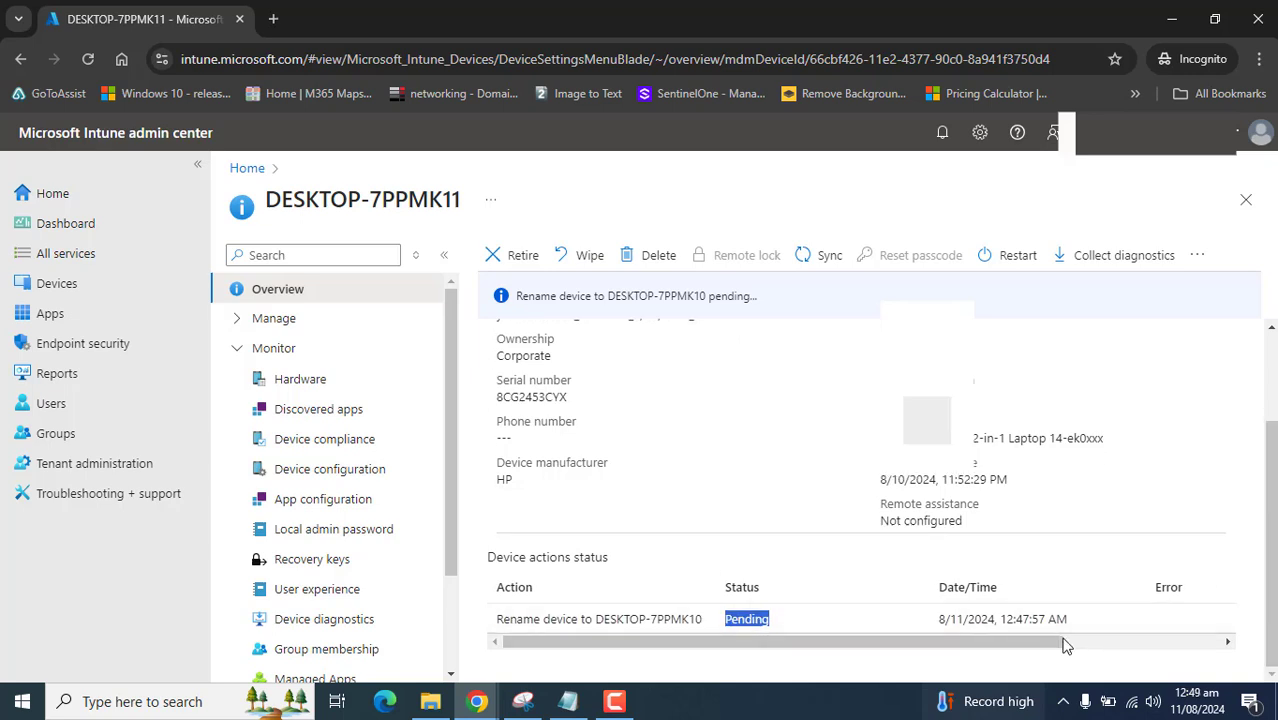
pyautogui.moveTo(1006, 640); pyautogui.dragTo(807, 662)
pyautogui.click(770, 633)
# - Reload the device page and check the status in the rename action's details, closing them when done
pyautogui.click(88, 59)
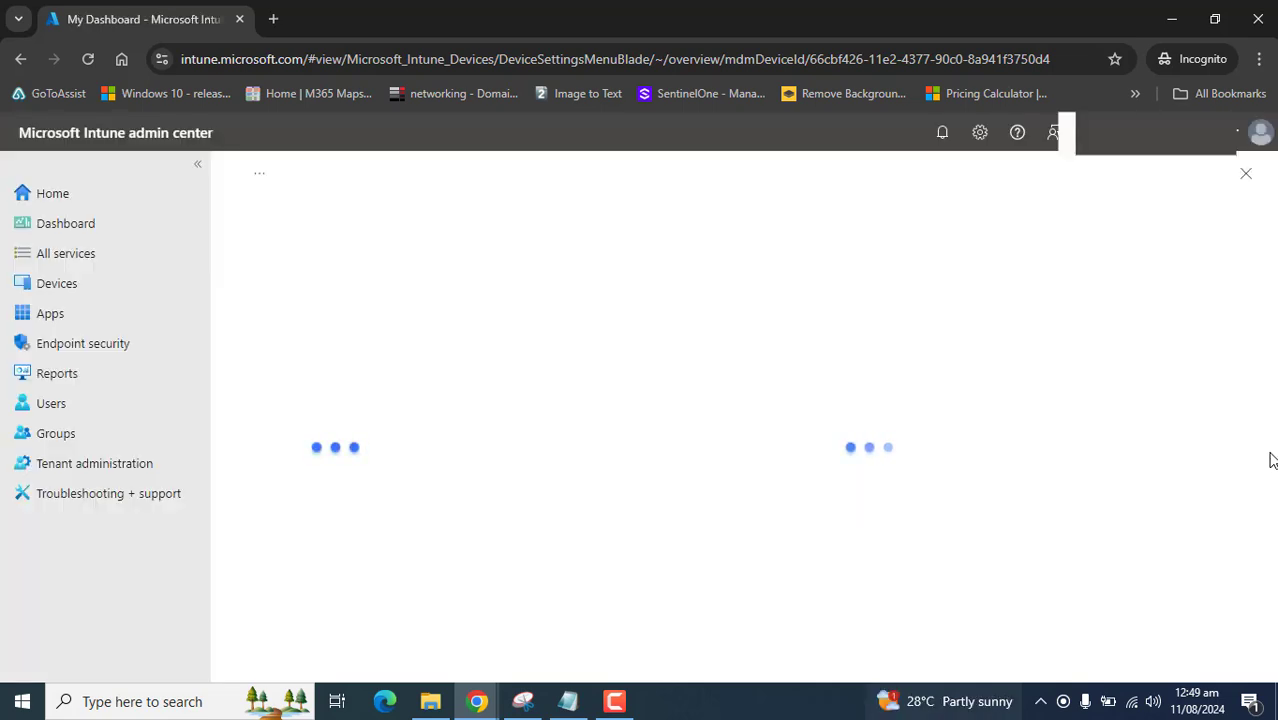
pyautogui.moveTo(1057, 283); pyautogui.dragTo(1005, 270)
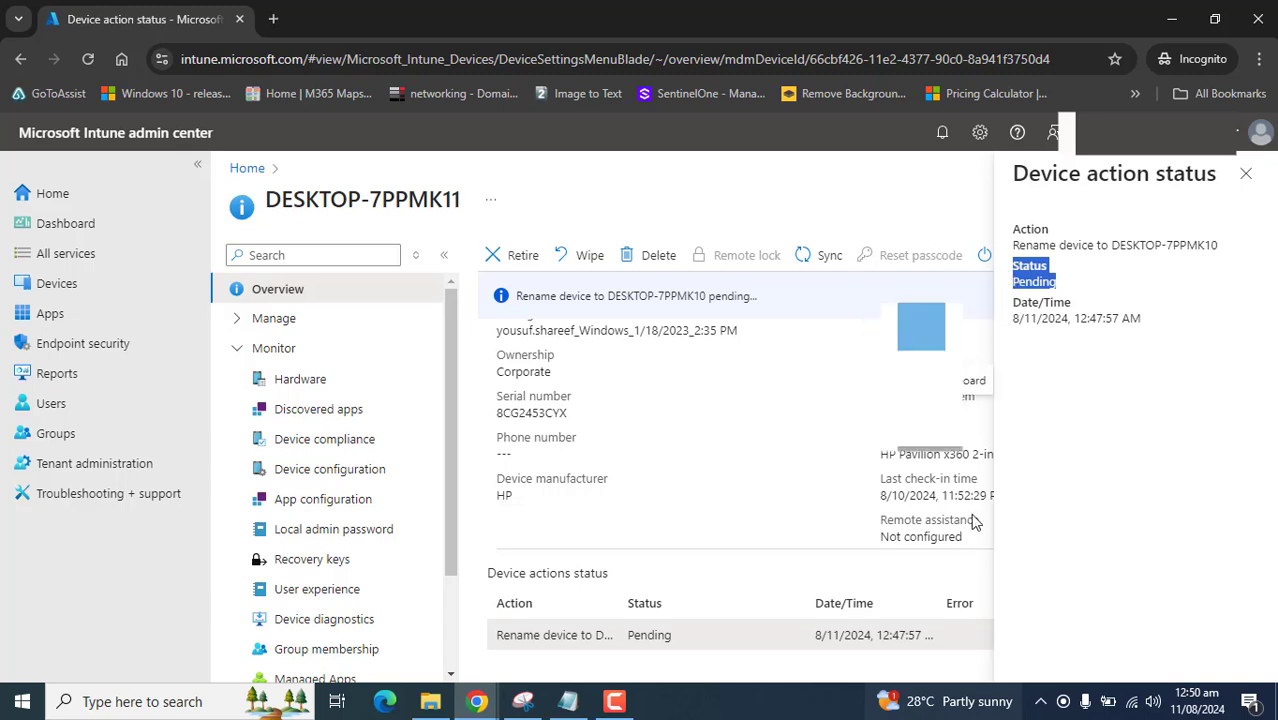
pyautogui.click(1246, 177)
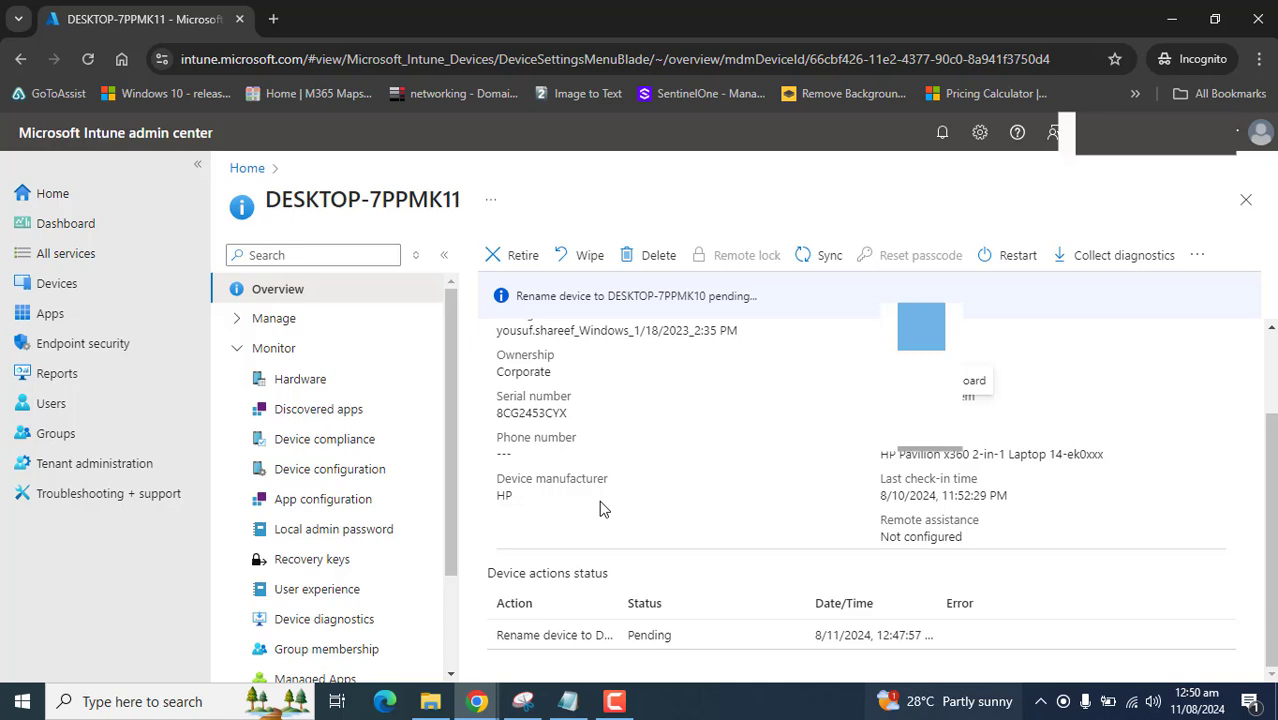
# - Refresh the device page again, dismiss the feedback survey, and recheck the rename entry's device action status details
pyautogui.press('F5')
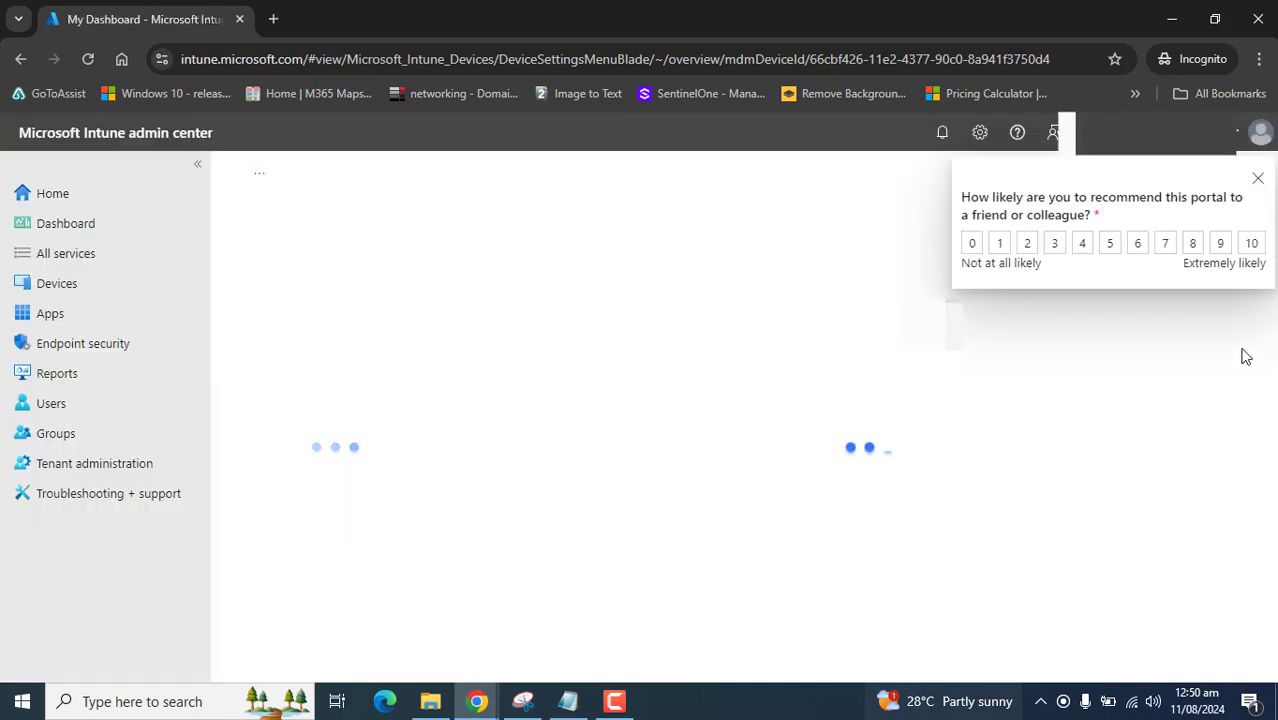
pyautogui.click(1258, 178)
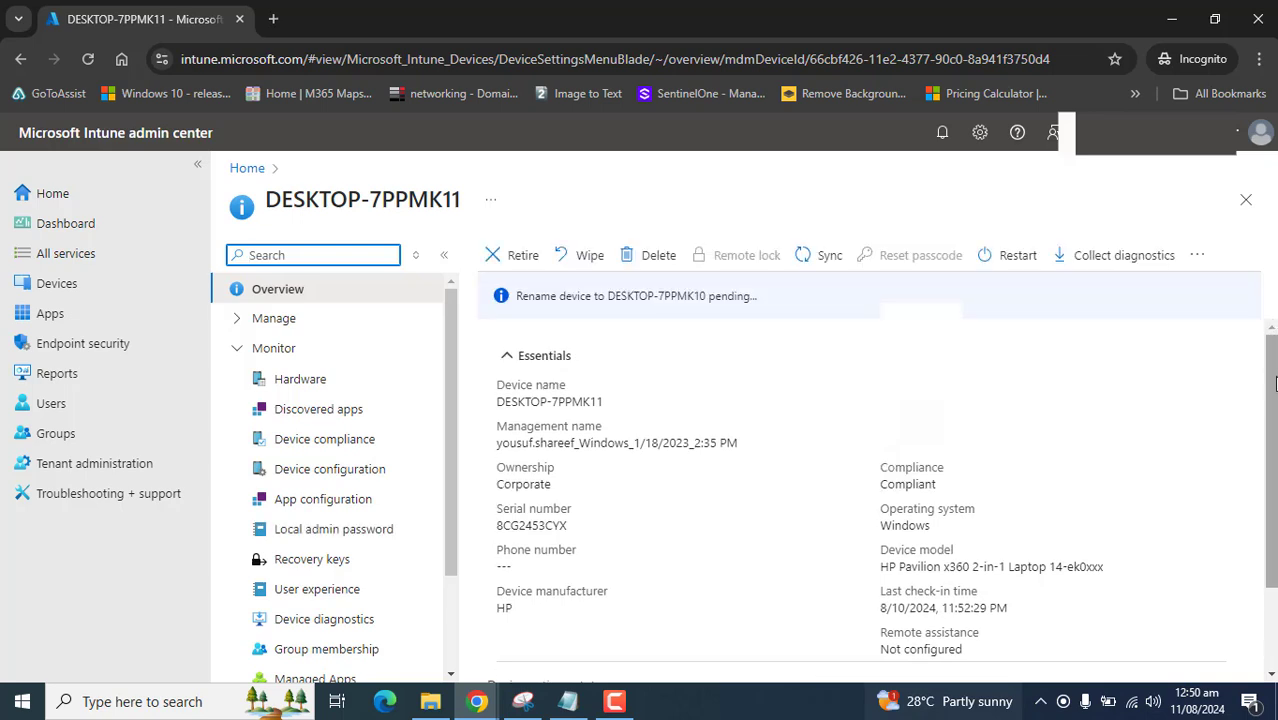
pyautogui.scroll(-2, 1273, 323)
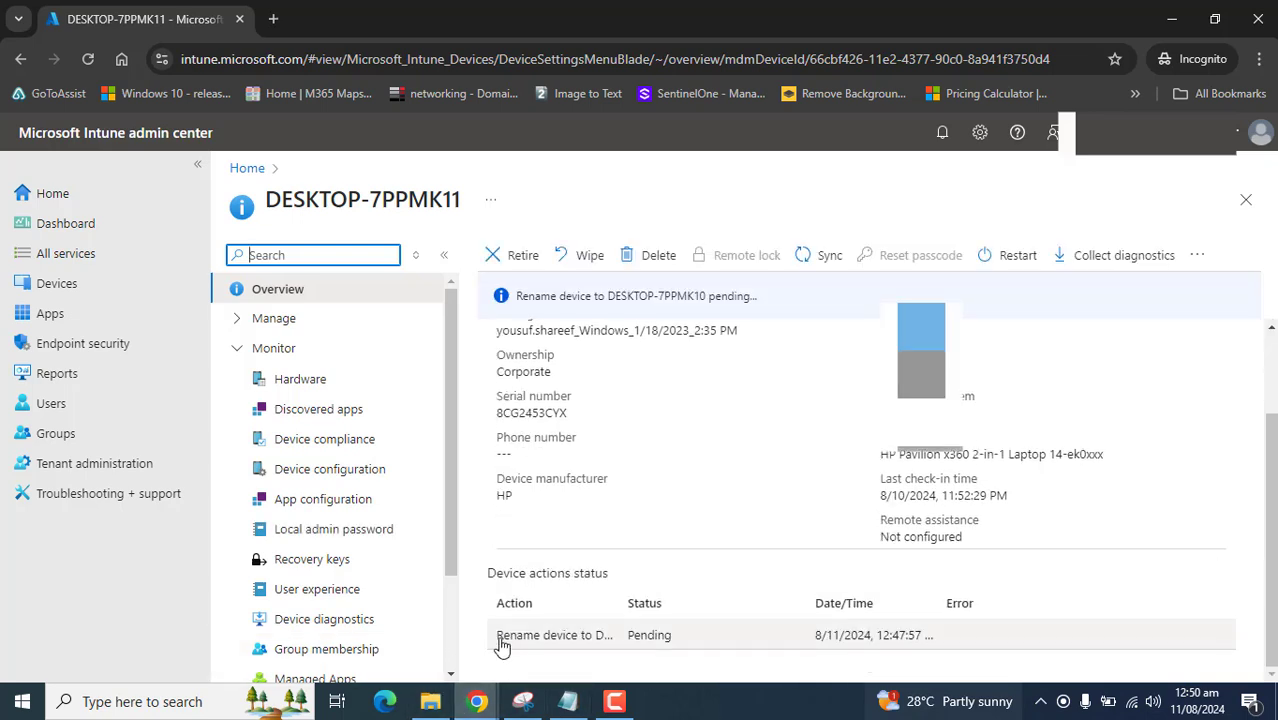
pyautogui.click(916, 632)
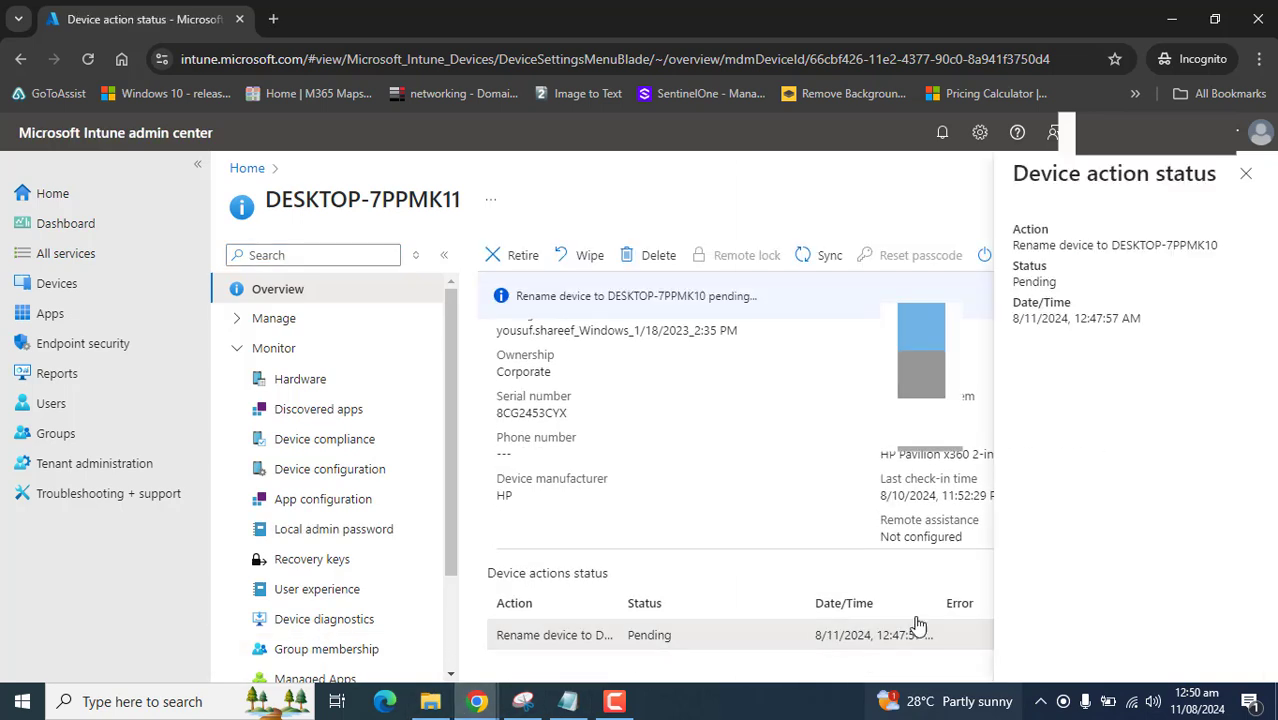
pyautogui.click(1246, 173)
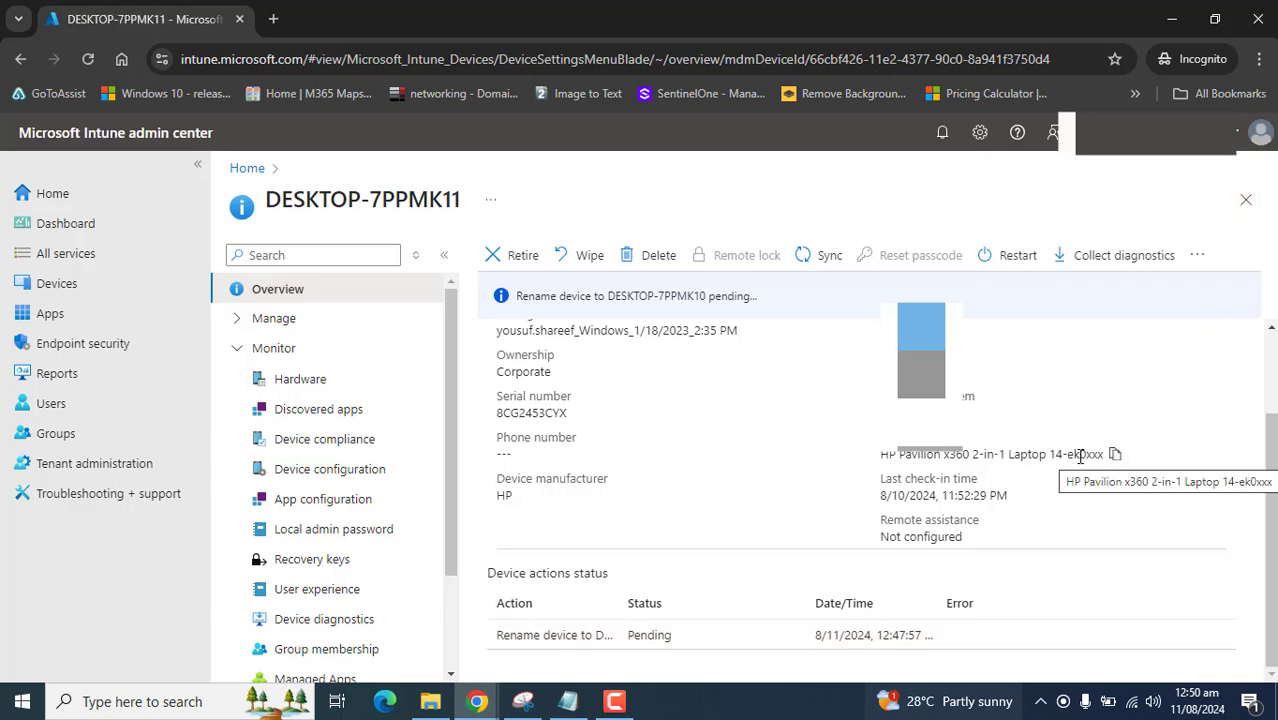